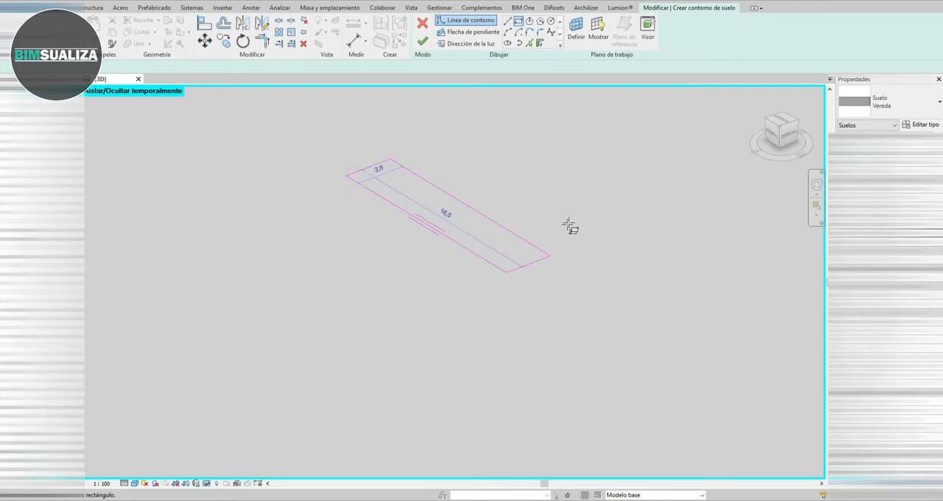
# - Draw a rectangular floor boundary and set the distance between its first pair of opposite edges to 10
pyautogui.click(602, 200)
pyautogui.press('Escape')
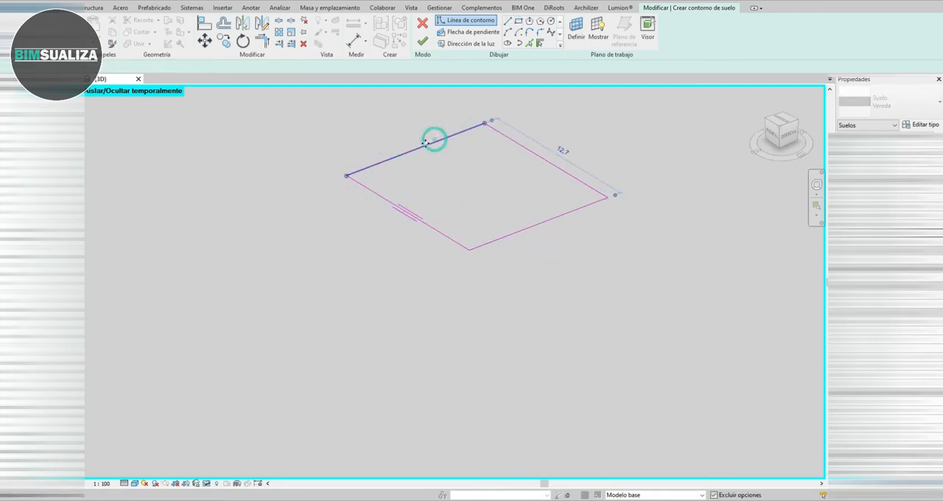
pyautogui.click(425, 142)
pyautogui.click(560, 147)
pyautogui.write('10')
pyautogui.press('Return')
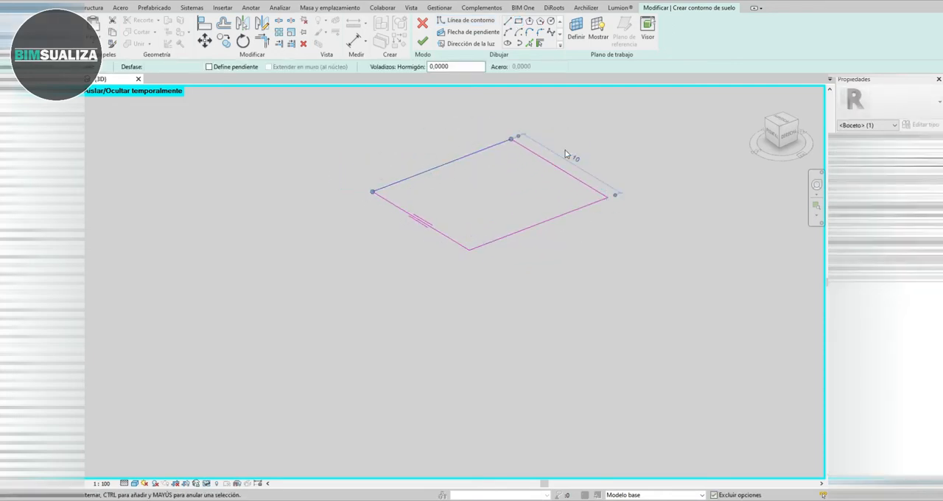
# - Resize the rectangle in its other direction through the adjacent edge's dimension, and finish the floor sketch
pyautogui.click(560, 167)
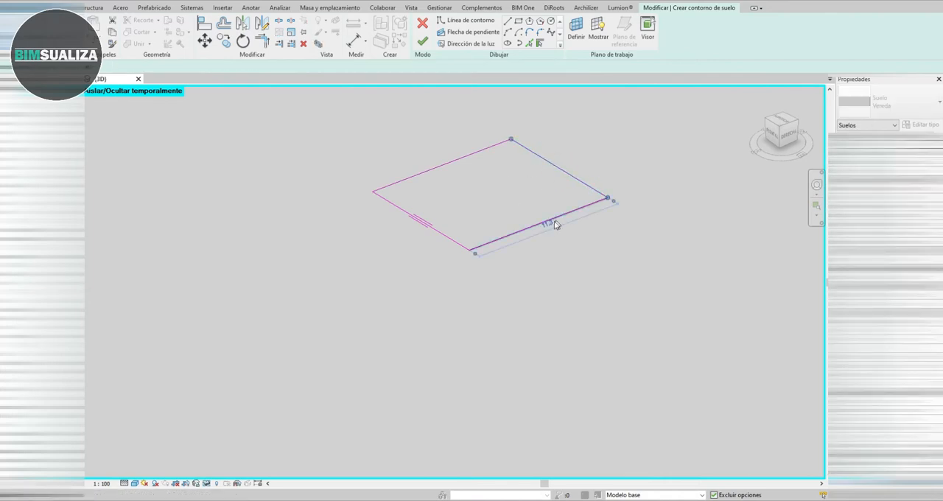
pyautogui.click(546, 224)
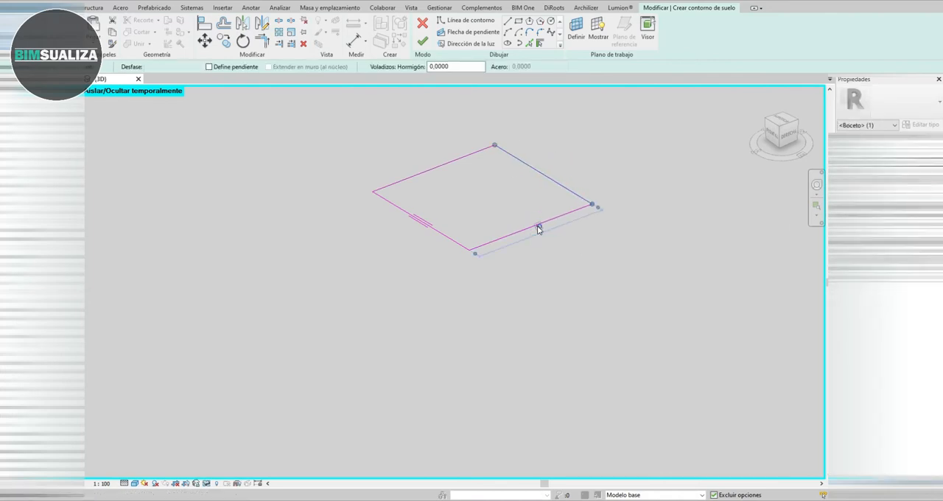
pyautogui.click(424, 43)
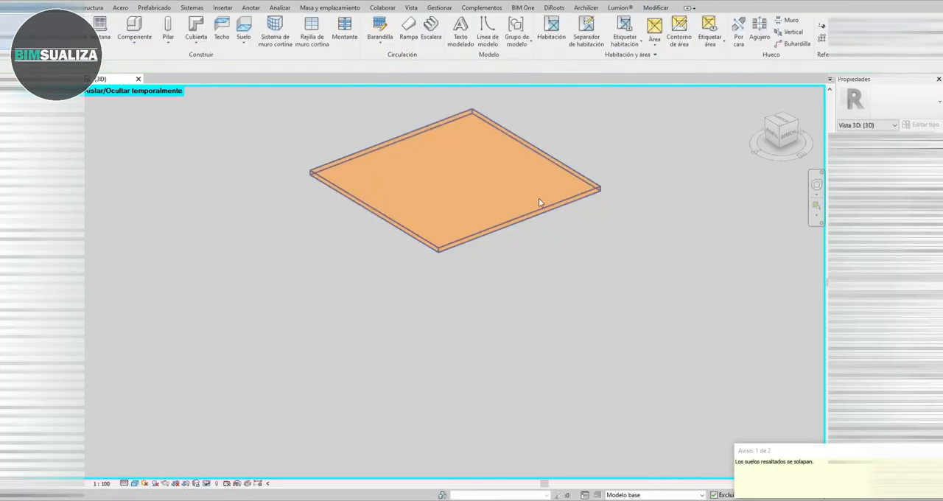
# - Change the new floor's type from Vereda to PASTO
pyautogui.click(901, 106)
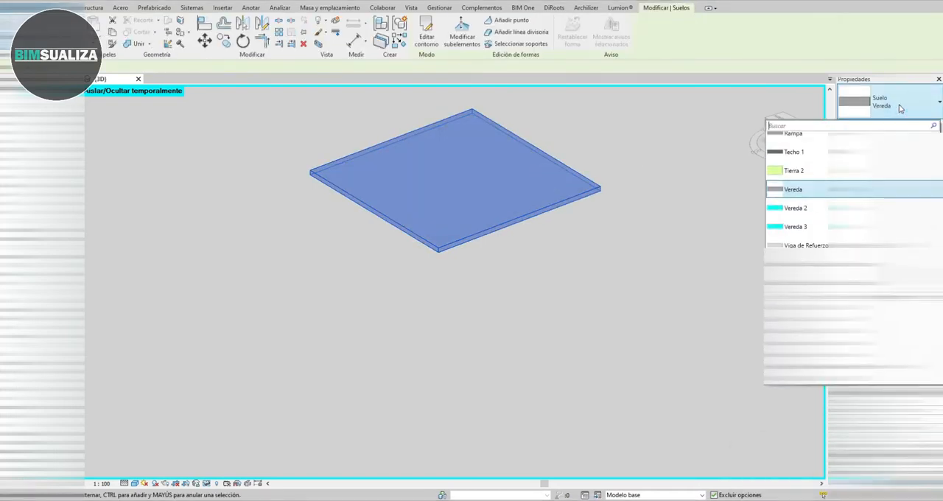
pyautogui.write('pasto')
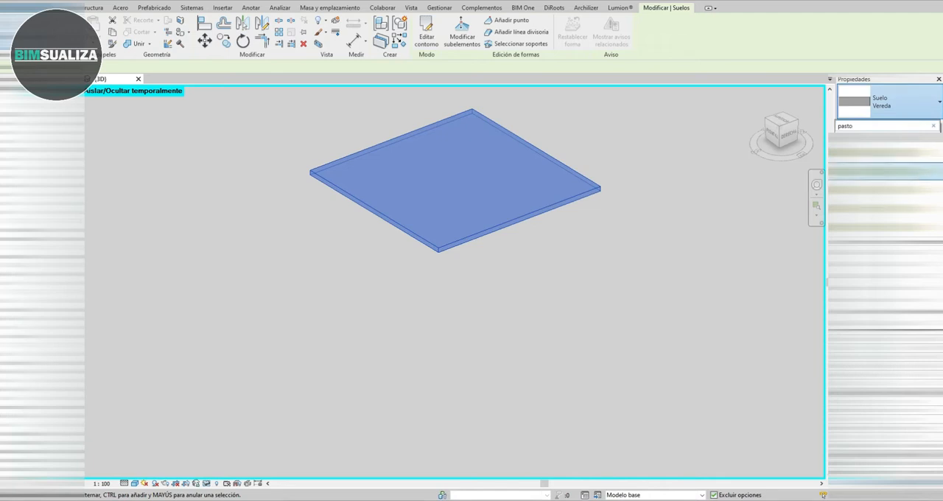
pyautogui.click(877, 153)
pyautogui.scroll(3, 532, 177)
pyautogui.click(620, 216)
pyautogui.click(623, 199)
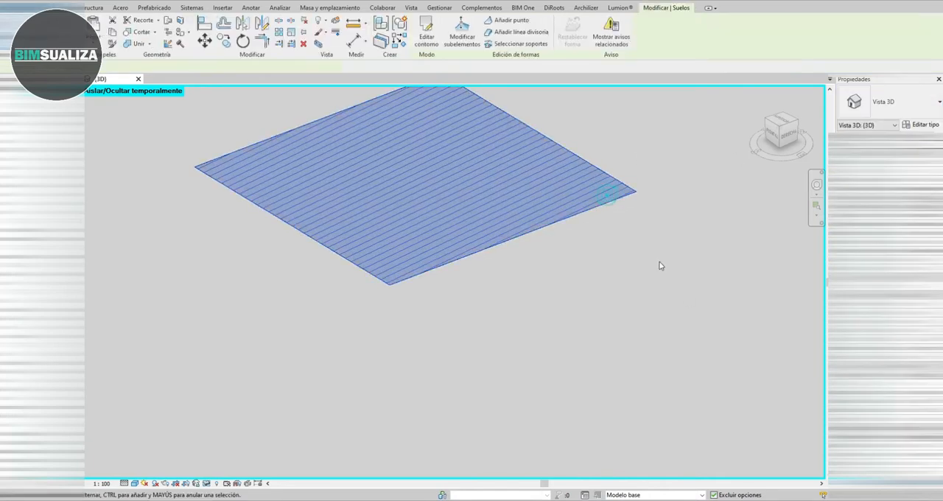
# - Copy the PASTO floor vertically from its upper corner in the right-side view, using an offset of -0.015
pyautogui.keyDown('shift'); pyautogui.moveTo(659, 265); pyautogui.dragTo(648, 372, button='middle'); pyautogui.keyUp('shift')
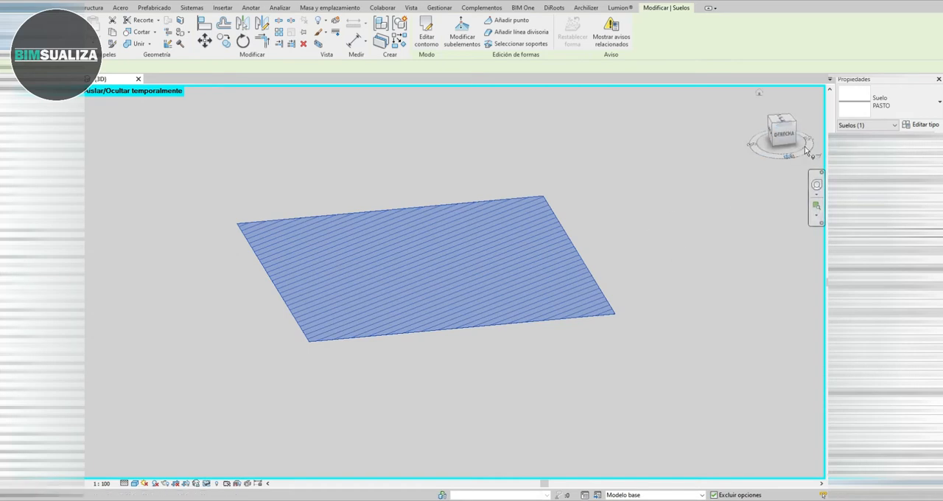
pyautogui.click(805, 151)
pyautogui.click(518, 285)
pyautogui.click(789, 137)
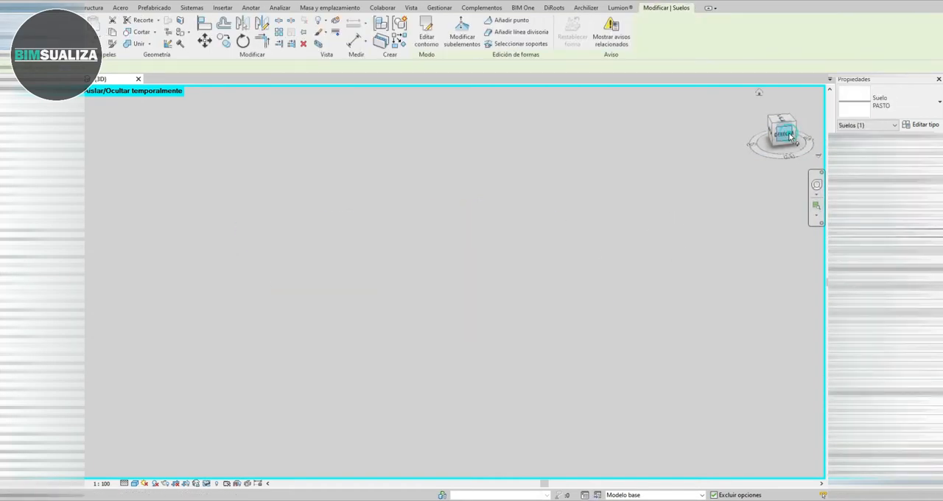
pyautogui.click(609, 293)
pyautogui.scroll(3, 611, 297)
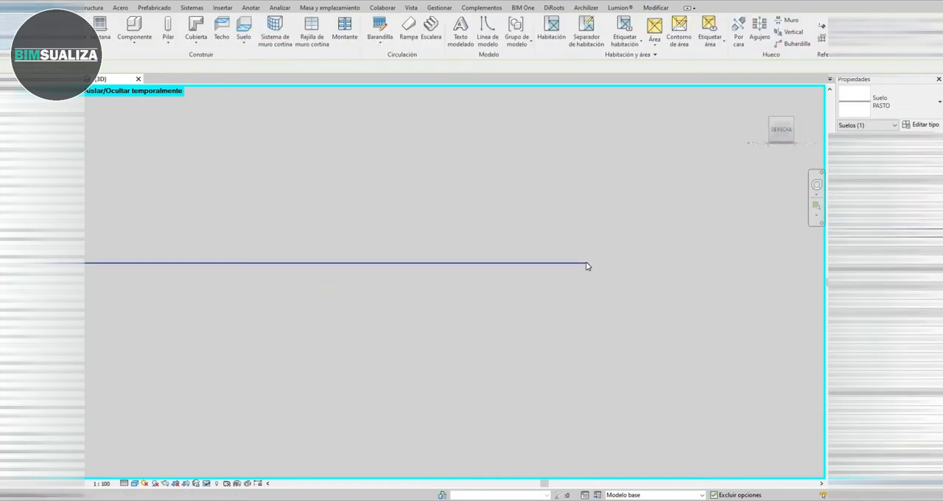
pyautogui.scroll(3, 501, 267)
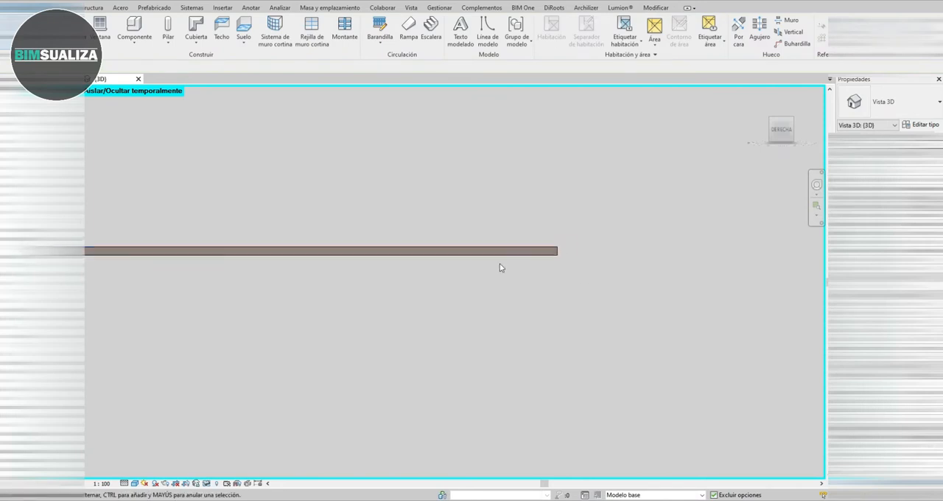
pyautogui.click(564, 245)
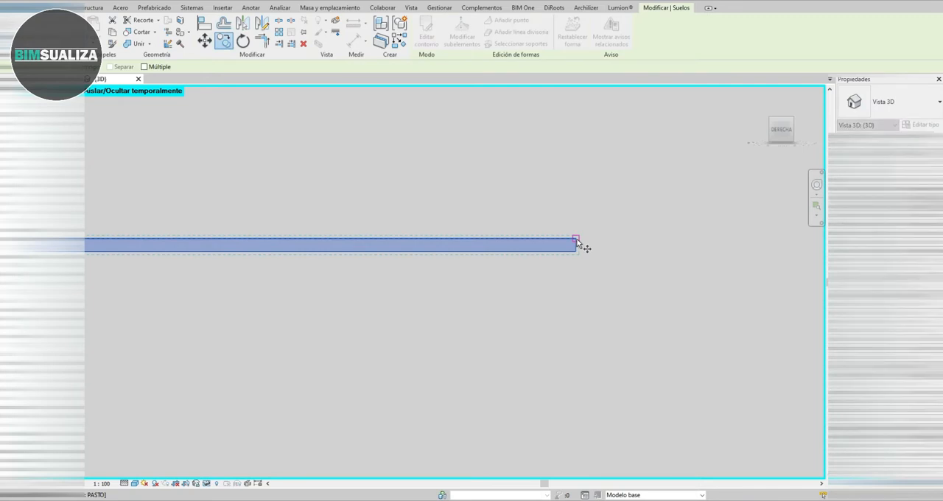
pyautogui.click(577, 240)
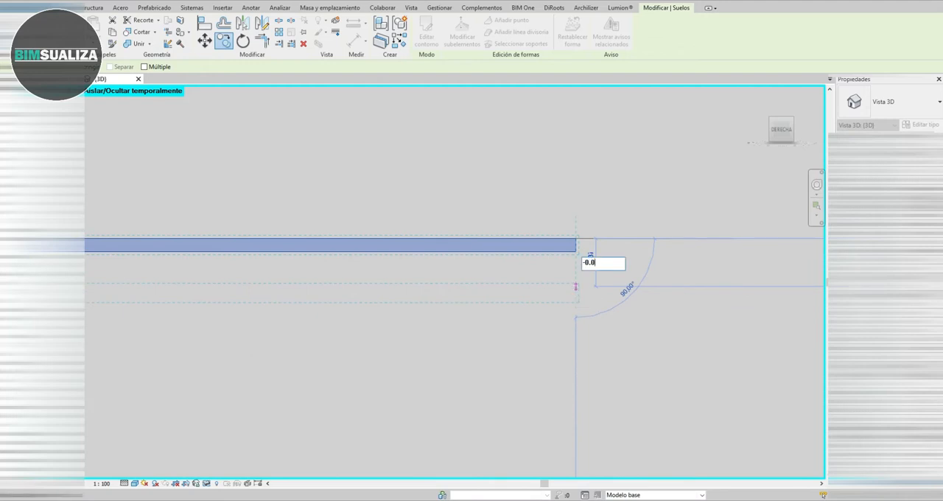
pyautogui.press('Return')
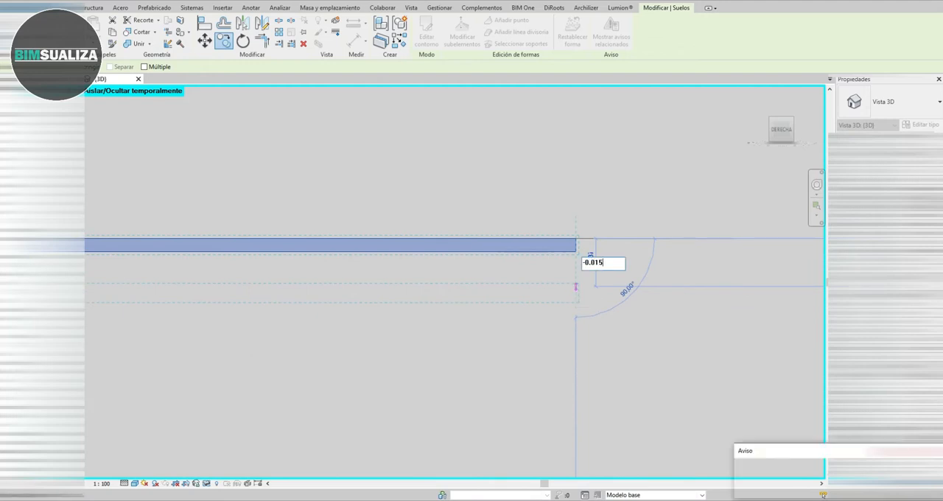
pyautogui.scroll(-5, 606, 289)
pyautogui.scroll(1, 614, 288)
pyautogui.press('Escape')
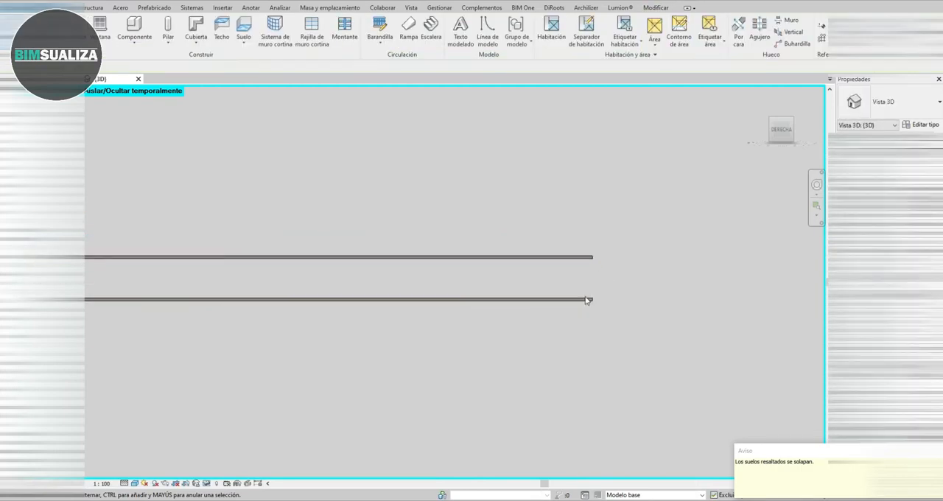
# - Change the lower of the two floors to the PASTO 2 type
pyautogui.click(576, 299)
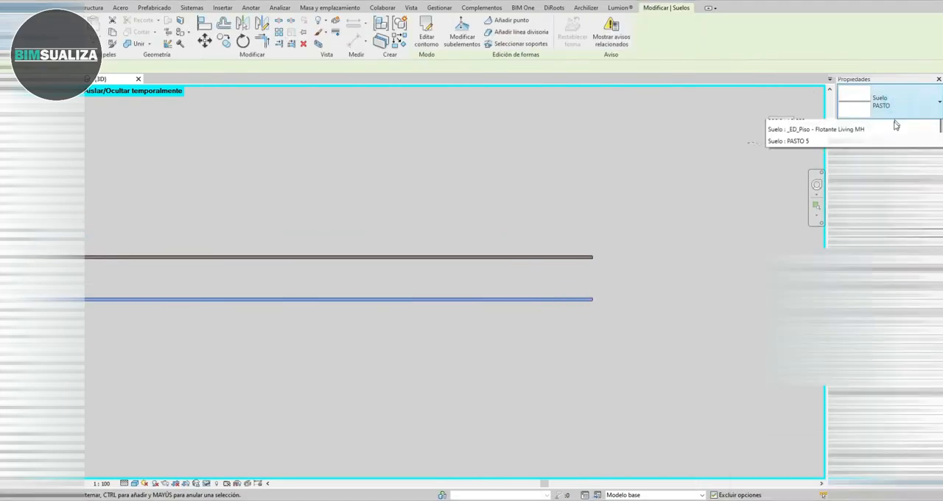
pyautogui.click(899, 105)
pyautogui.click(803, 193)
pyautogui.click(743, 290)
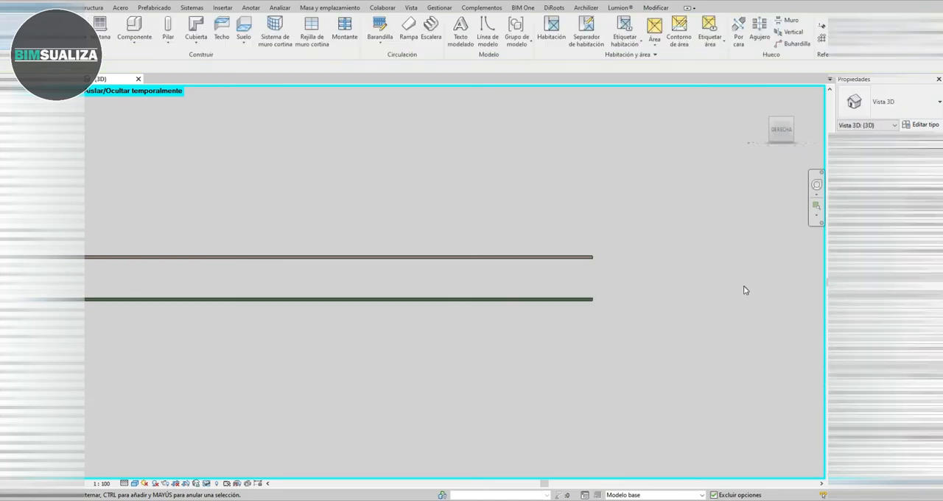
# - Copy the PASTO 2 floor straight down by 0.045 to make a third layer
pyautogui.moveTo(743, 291); pyautogui.dragTo(691, 218, button='middle')
pyautogui.moveTo(522, 223); pyautogui.dragTo(486, 307, button='middle')
pyautogui.click(486, 306)
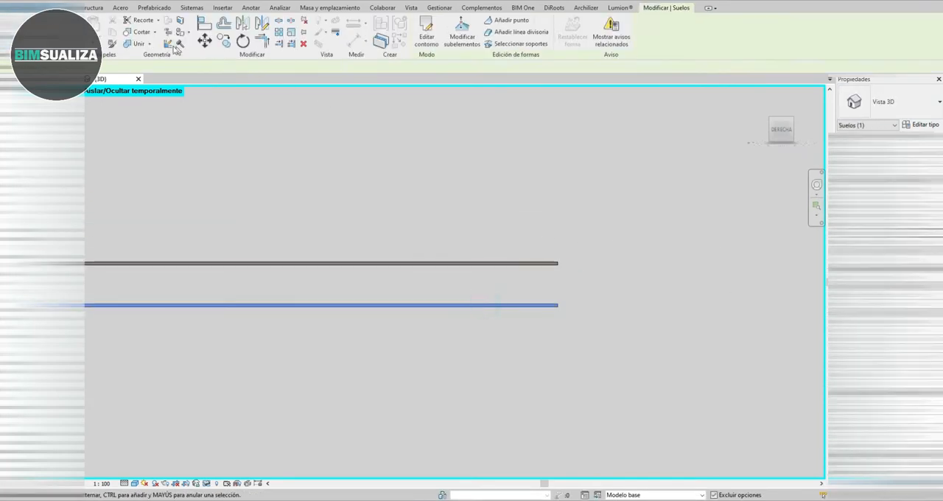
pyautogui.click(528, 304)
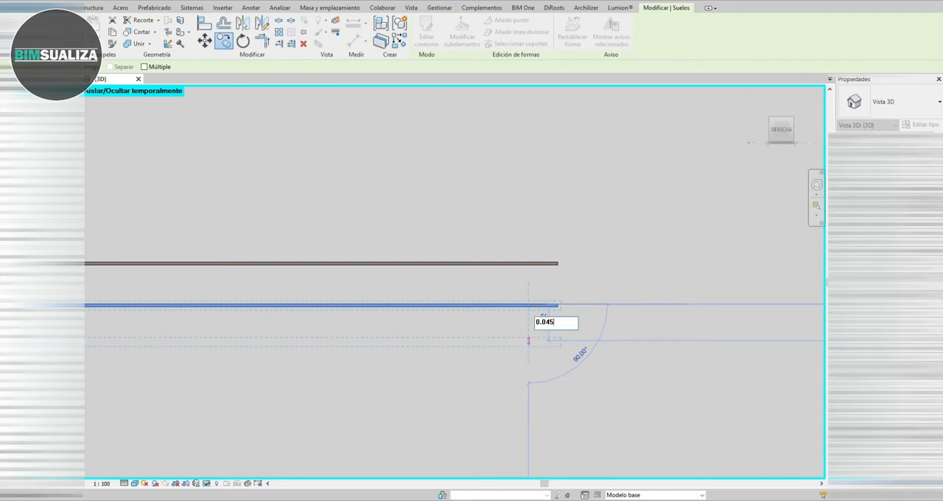
pyautogui.press('Return')
pyautogui.press('Escape')
pyautogui.scroll(-2, 540, 345)
pyautogui.moveTo(536, 345); pyautogui.dragTo(557, 278, button='middle')
pyautogui.scroll(-2, 557, 283)
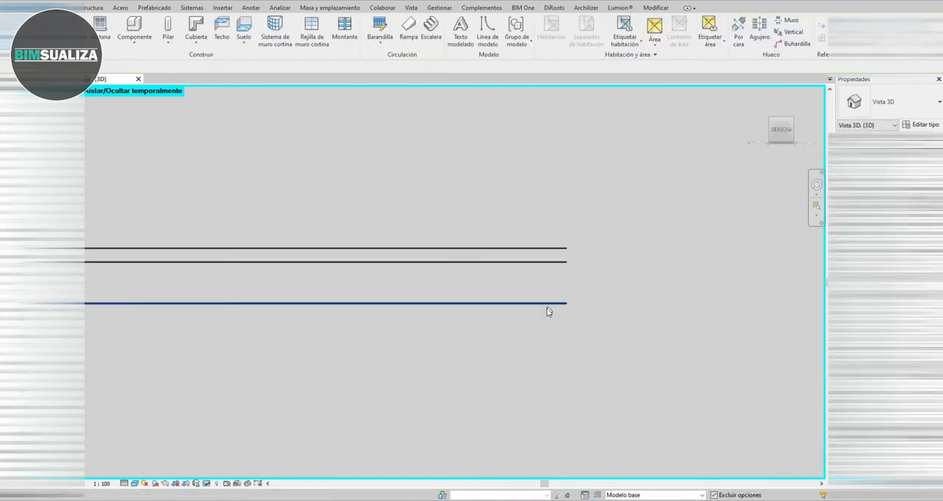
# - Examine the corner of the three stacked floor layers in an orbited 3D view
pyautogui.click(547, 309)
pyautogui.keyDown('shift'); pyautogui.moveTo(546, 309); pyautogui.dragTo(659, 349, button='middle'); pyautogui.keyUp('shift')
pyautogui.press('Escape')
pyautogui.scroll(1, 660, 349)
pyautogui.scroll(2, 623, 305)
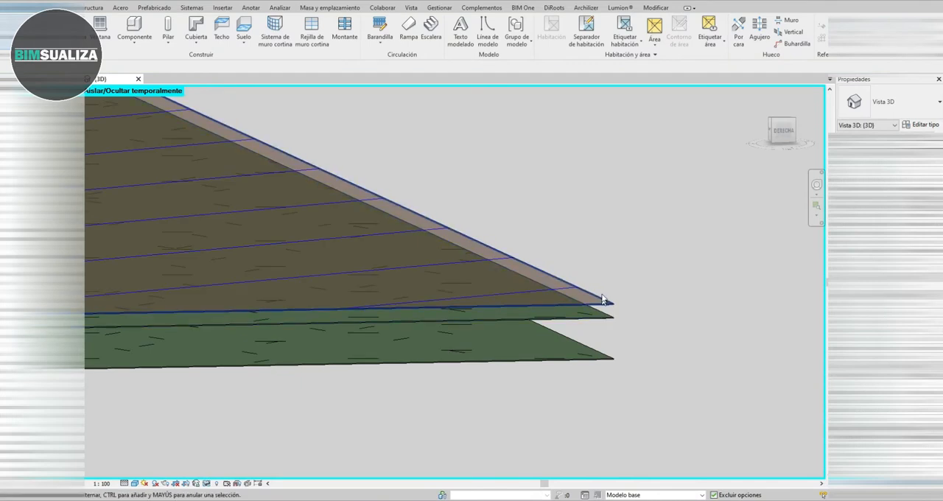
pyautogui.moveTo(603, 365); pyautogui.dragTo(501, 318, button='middle')
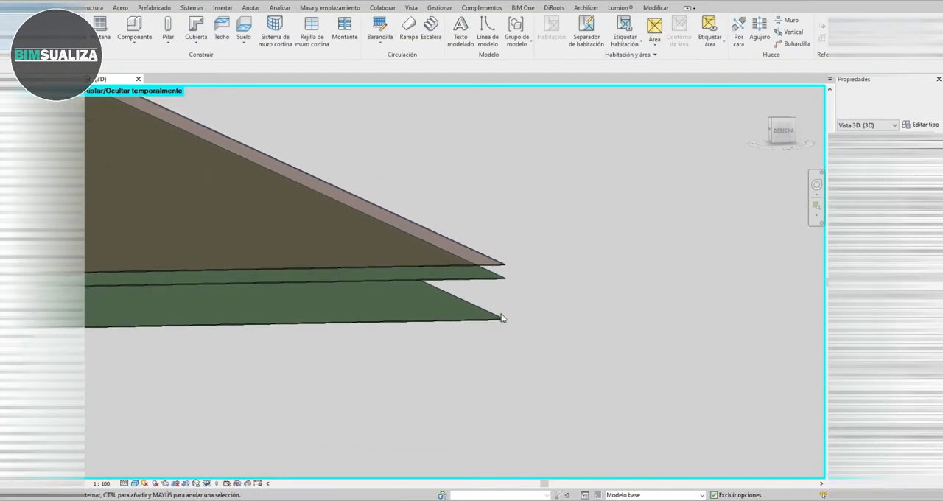
pyautogui.scroll(2, 509, 318)
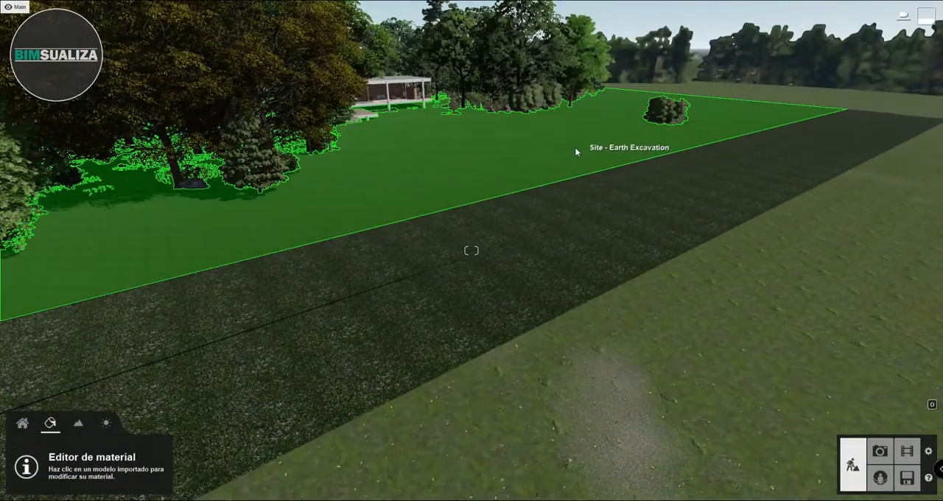
# - Switch to Lumion and apply the Evermotion Soil 002 2048 material to the Site - Earth Excavation surface
pyautogui.press('w')
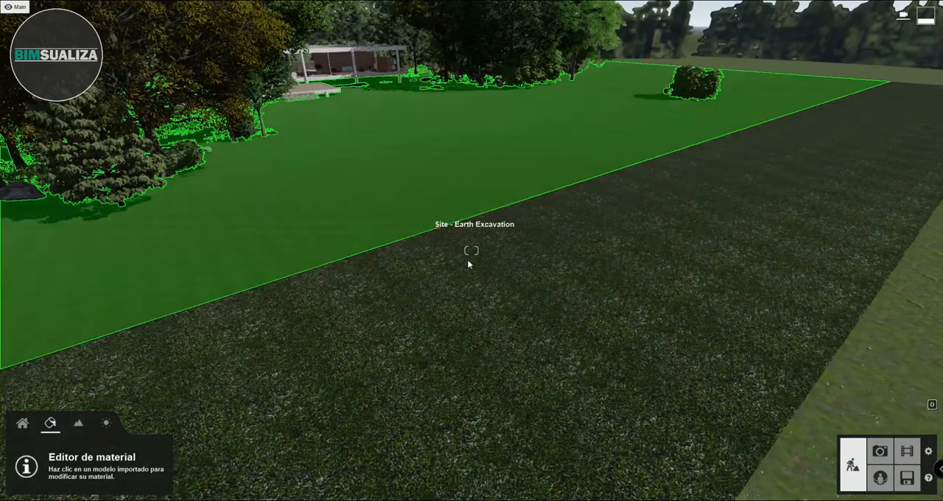
pyautogui.click(407, 190)
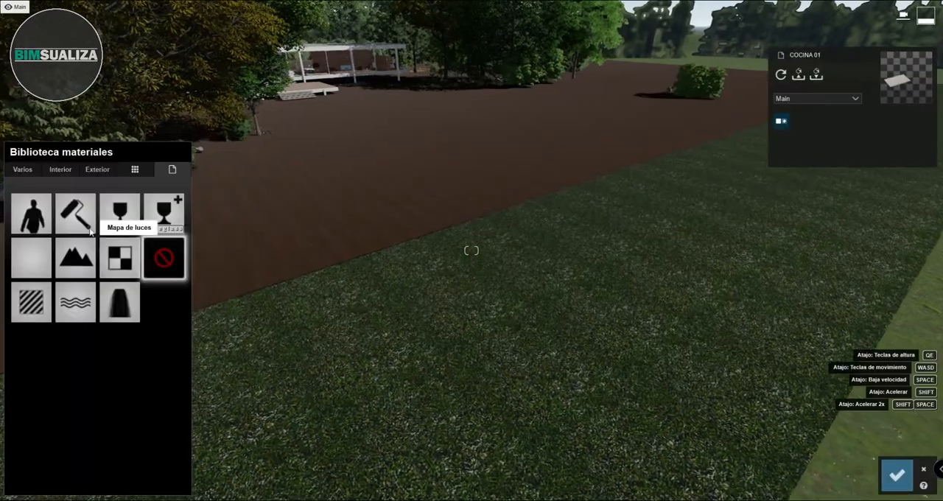
pyautogui.click(29, 169)
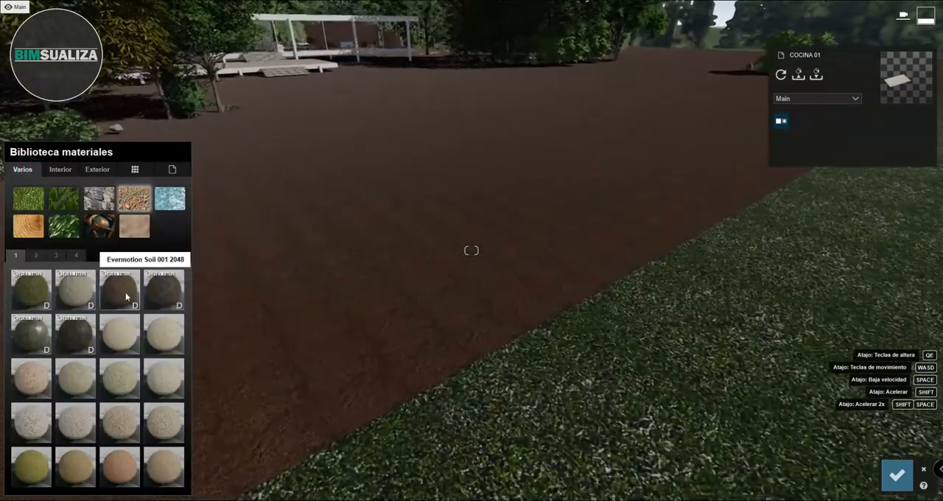
pyautogui.click(169, 292)
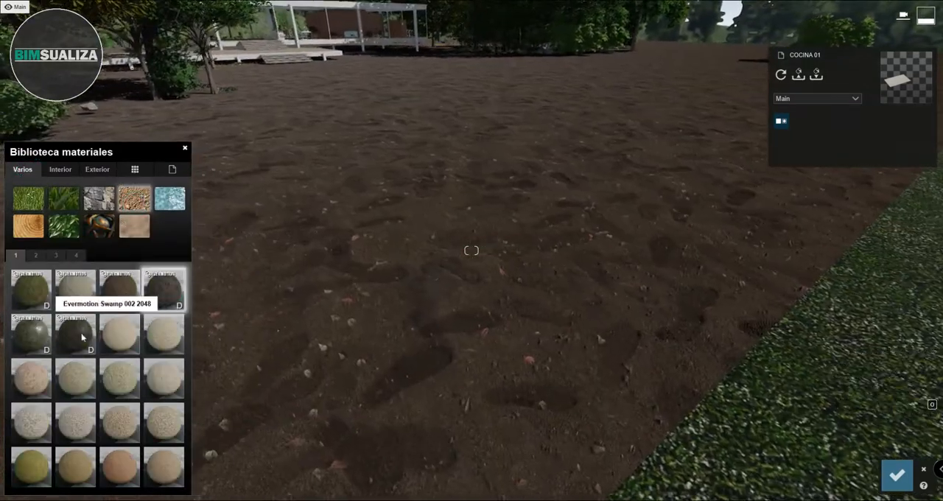
pyautogui.click(81, 334)
pyautogui.click(170, 300)
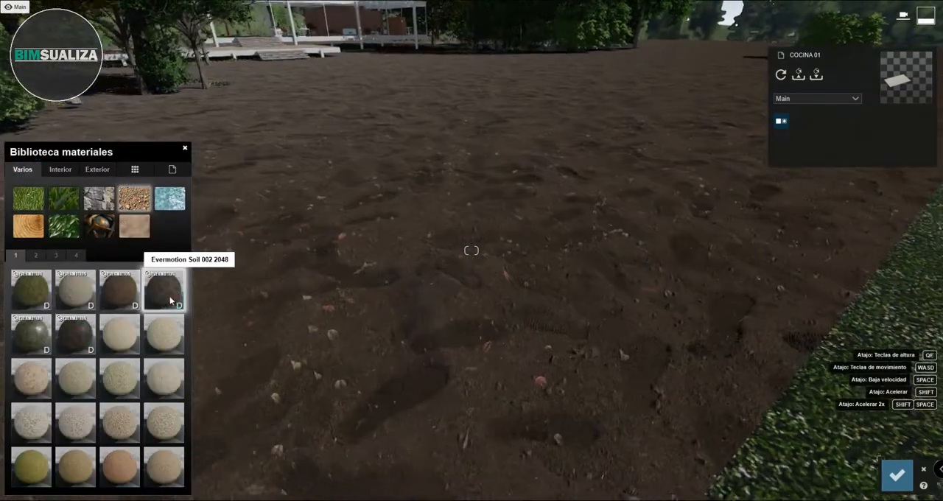
# - Increase the soil material's displacement, set its smoothness (Suavidad) to 1.2, and save the material changes
pyautogui.doubleClick(169, 297)
pyautogui.moveTo(58, 353); pyautogui.dragTo(92, 358)
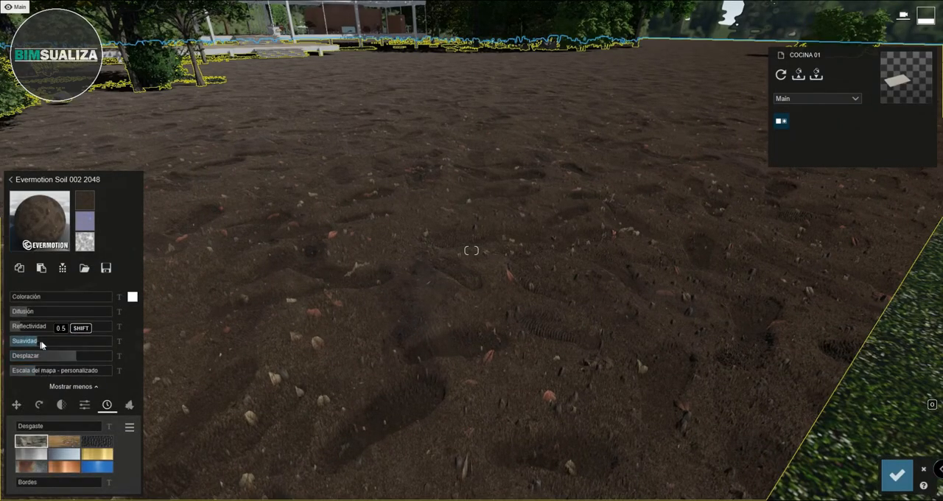
pyautogui.moveTo(40, 344); pyautogui.dragTo(73, 344)
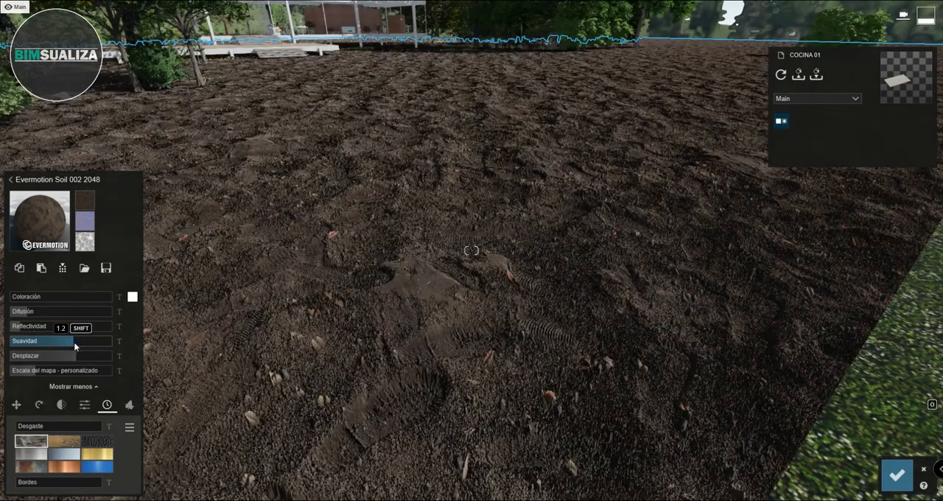
pyautogui.press('s')
pyautogui.click(896, 476)
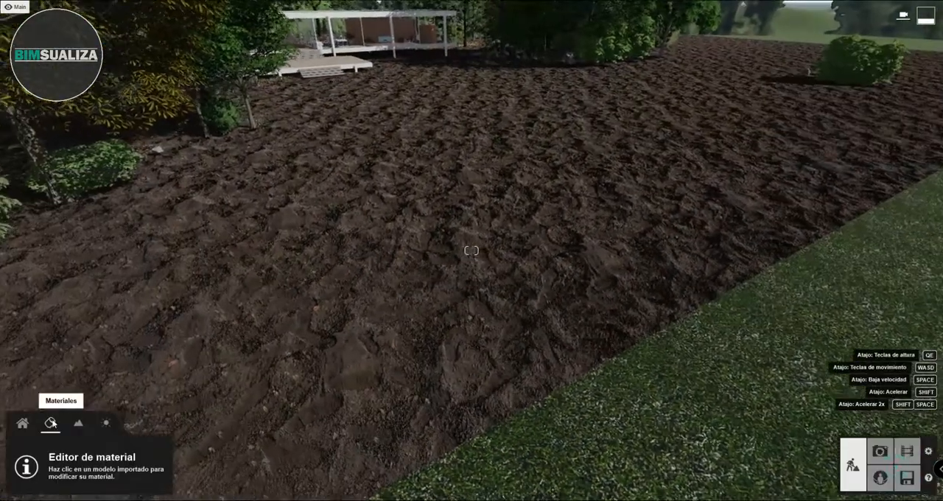
# - Move the reflection control object across the soil toward the deck, and return to material editing
pyautogui.click(22, 423)
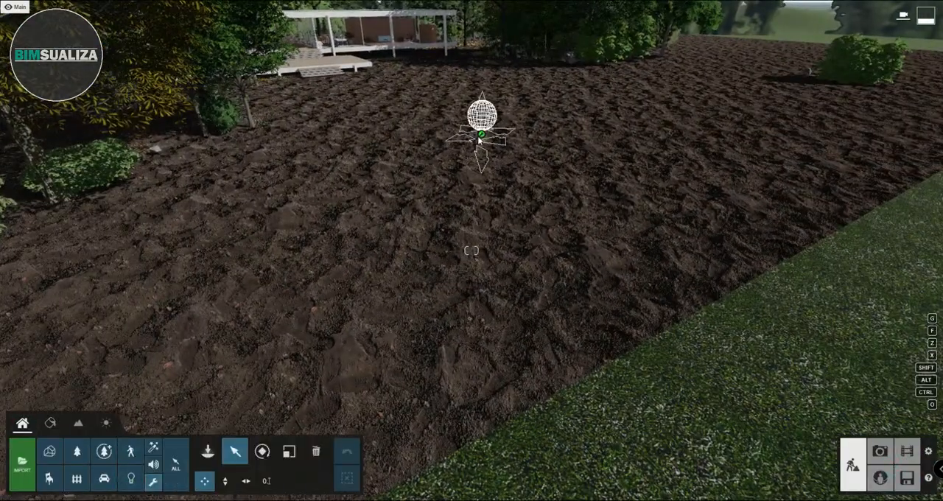
pyautogui.moveTo(482, 136); pyautogui.dragTo(442, 94)
pyautogui.moveTo(411, 126); pyautogui.dragTo(387, 156, button='right')
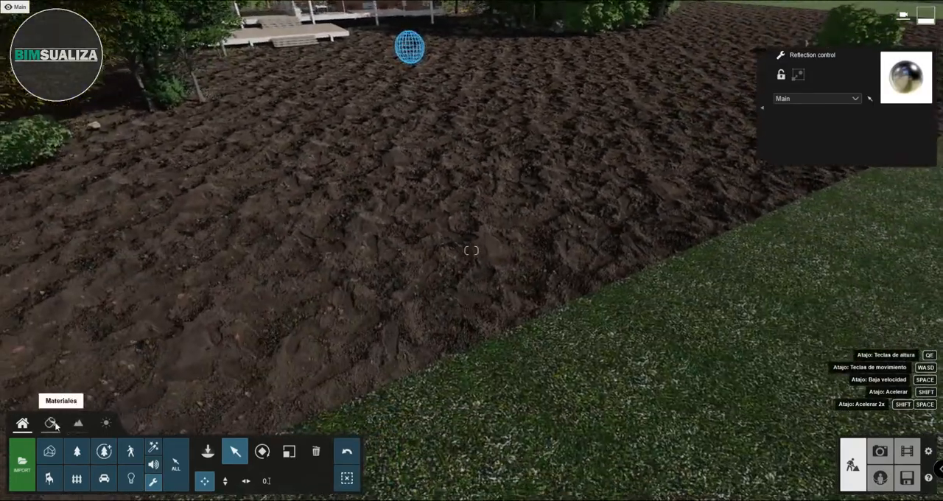
pyautogui.click(55, 425)
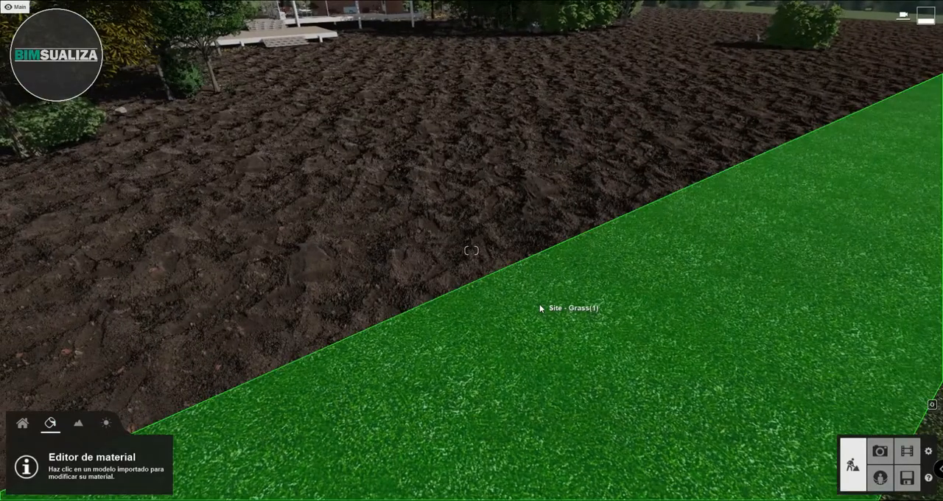
# - Assign the Landscape material to the grass strip bordering the bare soil and save the material changes
pyautogui.click(540, 308)
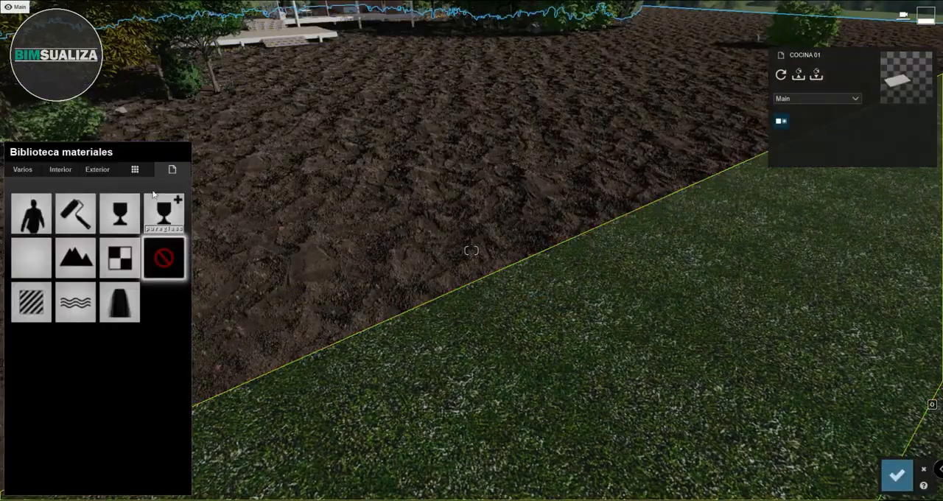
pyautogui.click(71, 265)
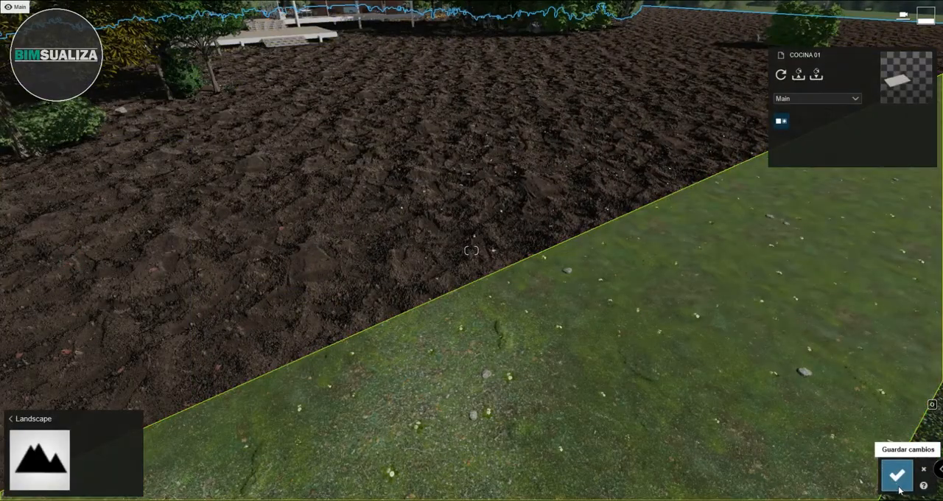
pyautogui.click(897, 474)
# - Toggle the landscape grass off and on to compare, and review the library of selectable grass objects
pyautogui.click(78, 423)
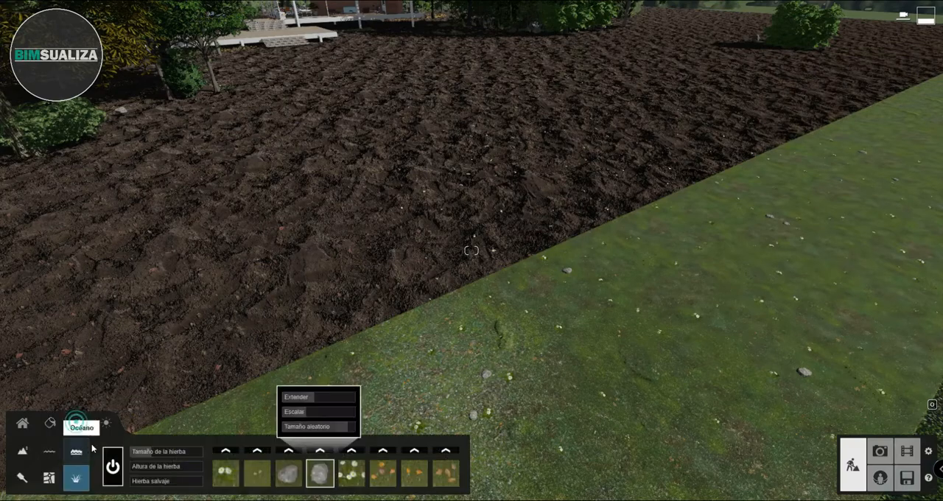
pyautogui.click(114, 466)
pyautogui.click(115, 467)
pyautogui.moveTo(422, 303); pyautogui.dragTo(472, 280, button='right')
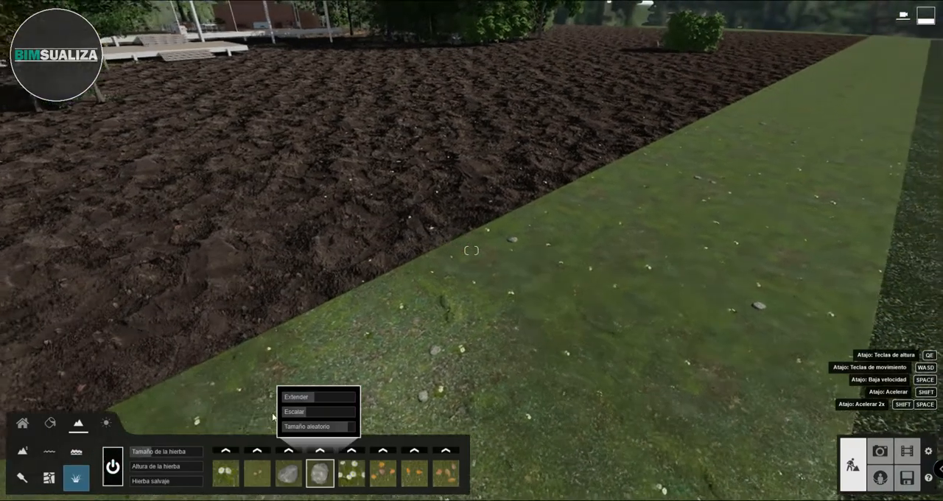
pyautogui.click(227, 451)
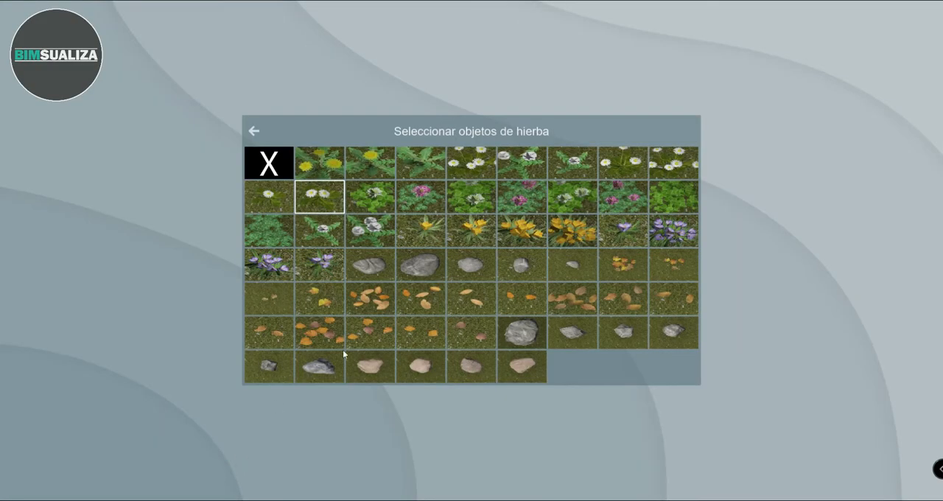
pyautogui.click(254, 132)
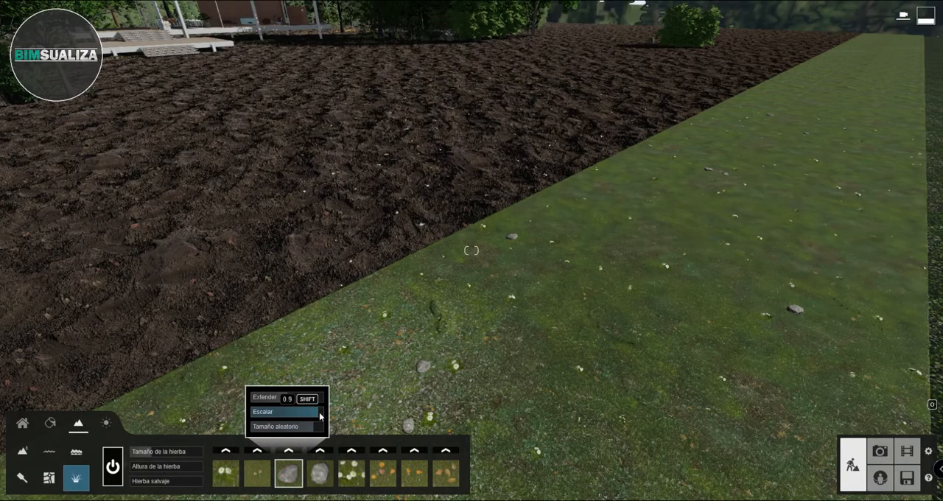
# - Increase the scale (Escalar) of the scattered rocks, setting Chamomile 3 to 1.0 and the first leaves object to 0.8
pyautogui.click(318, 477)
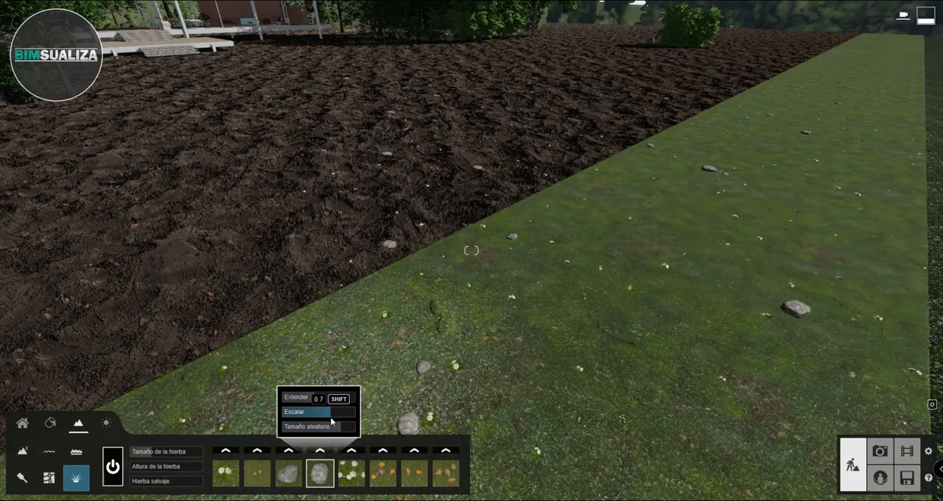
pyautogui.click(344, 480)
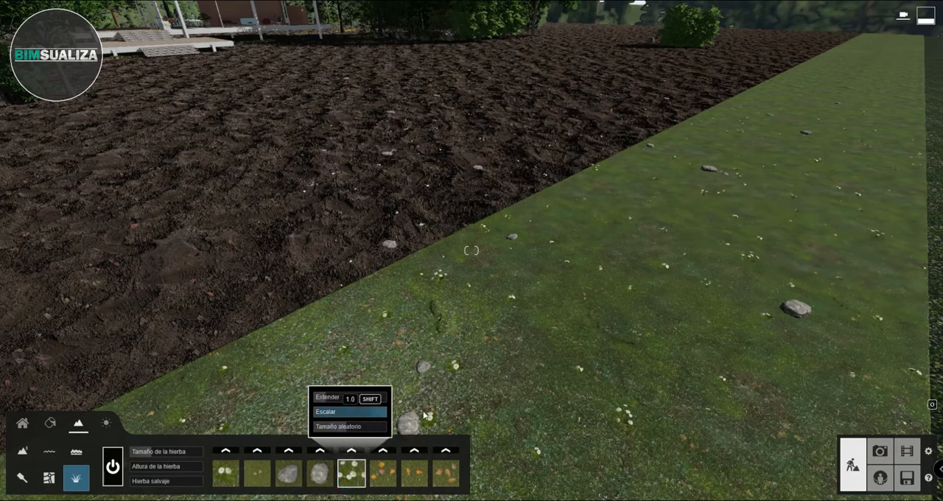
pyautogui.click(375, 479)
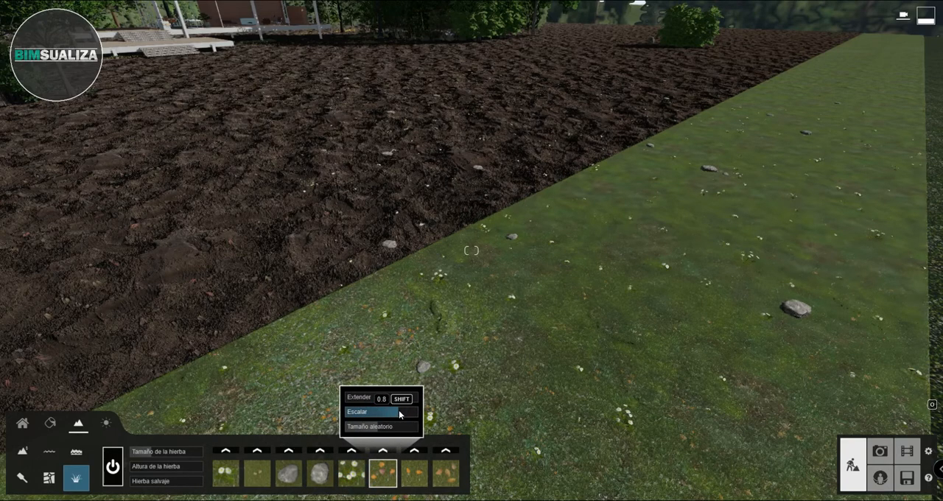
# - Apply the Wild Grass 02 material from the Hierba 3D category to the outer Site - Grass(3) strip
pyautogui.moveTo(494, 402); pyautogui.dragTo(516, 390, button='right')
pyautogui.press('s')
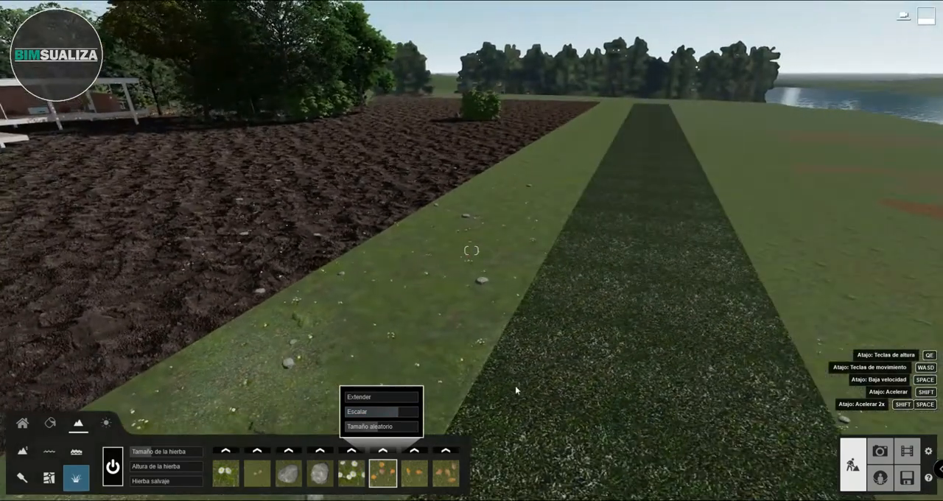
pyautogui.click(50, 424)
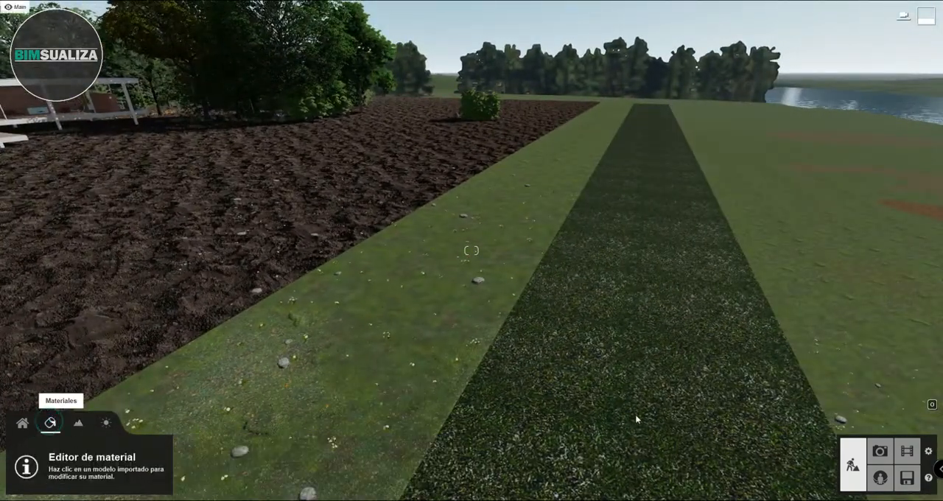
pyautogui.click(551, 380)
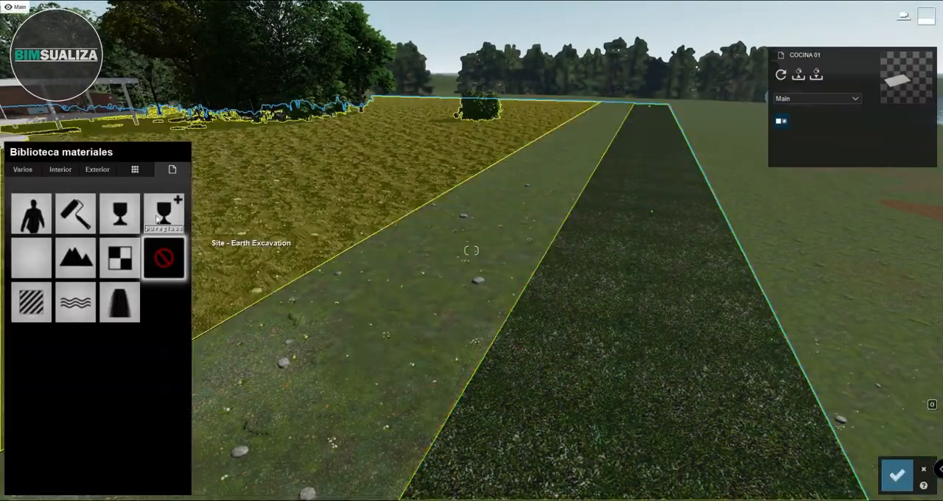
pyautogui.click(22, 169)
pyautogui.click(58, 212)
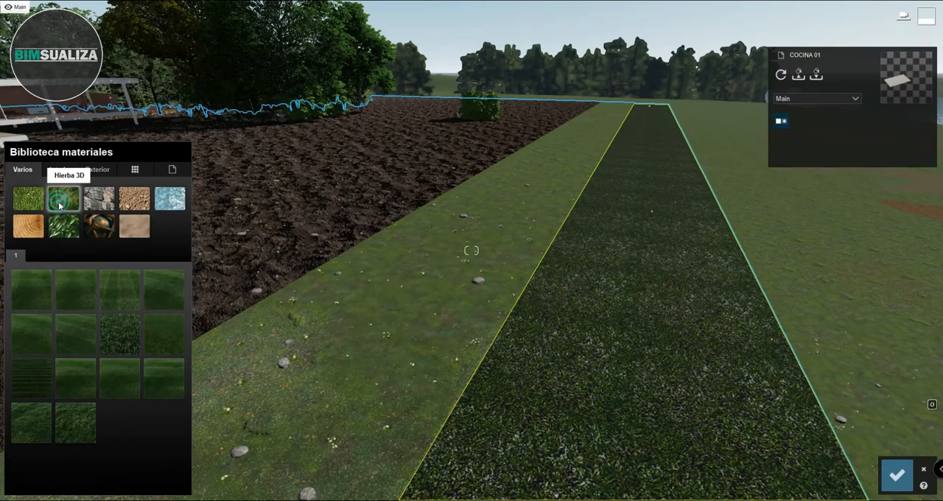
pyautogui.click(81, 425)
# - Set Wild Grass 02's grass size (Tamaño de la hierba) to 0.4 and reduce its grass height (Altura de la hierba)
pyautogui.moveTo(378, 331); pyautogui.dragTo(366, 329, button='right')
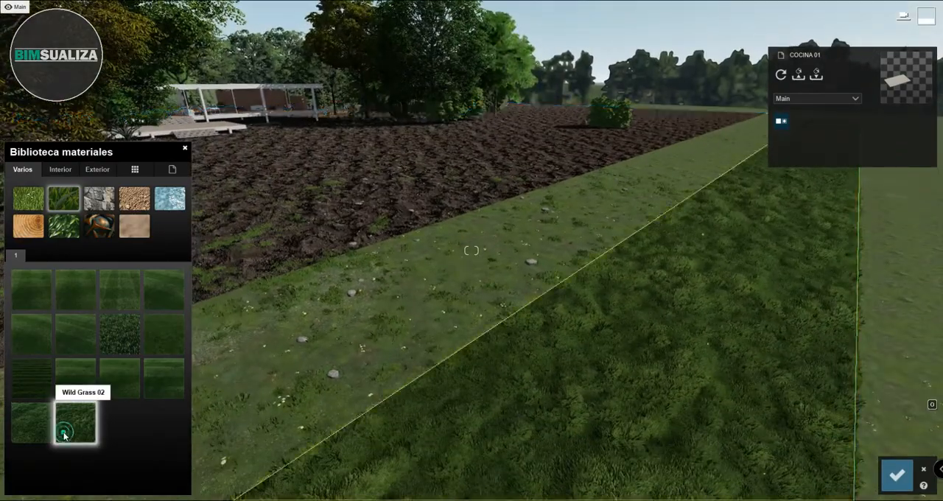
pyautogui.click(74, 425)
pyautogui.moveTo(324, 270); pyautogui.dragTo(311, 267, button='right')
pyautogui.press('w')
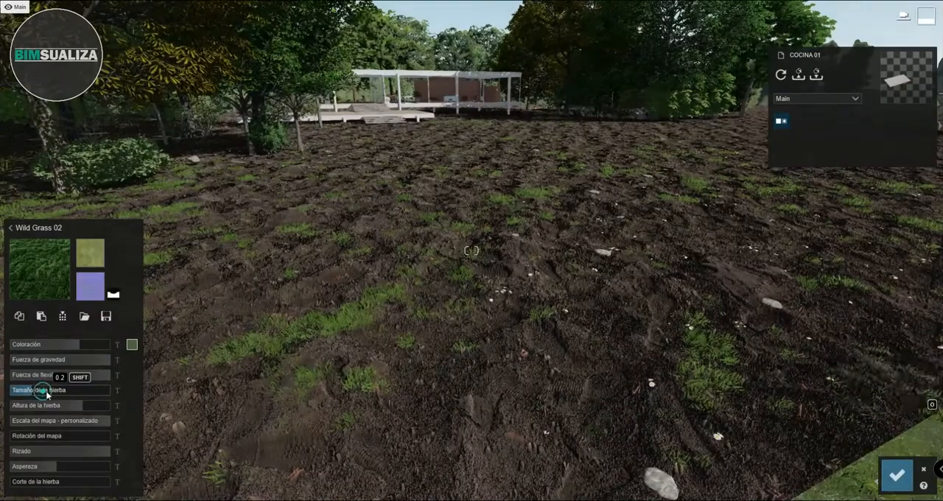
pyautogui.moveTo(46, 393); pyautogui.dragTo(55, 391)
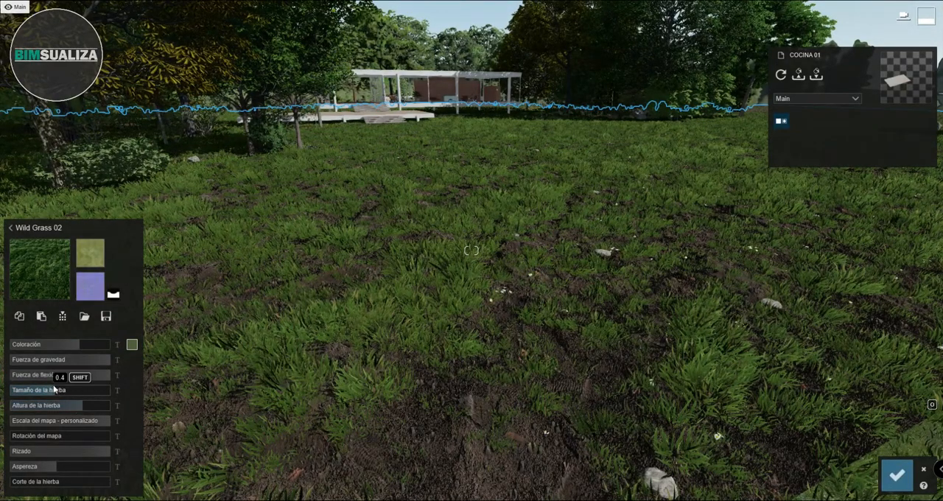
pyautogui.moveTo(83, 407); pyautogui.dragTo(61, 410)
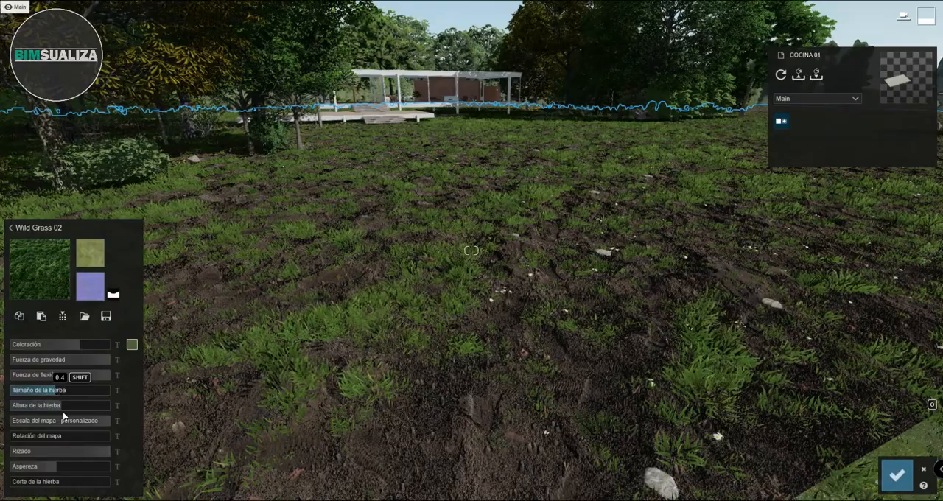
# - Check the materials of the three stacked ground layers and save the material changes
pyautogui.moveTo(221, 361); pyautogui.dragTo(366, 355, button='right')
pyautogui.press('w')
pyautogui.press('s')
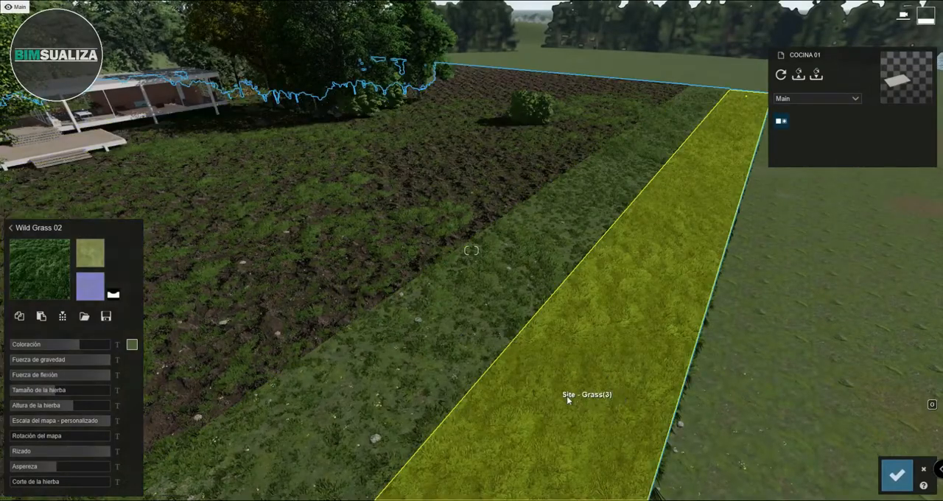
pyautogui.click(566, 398)
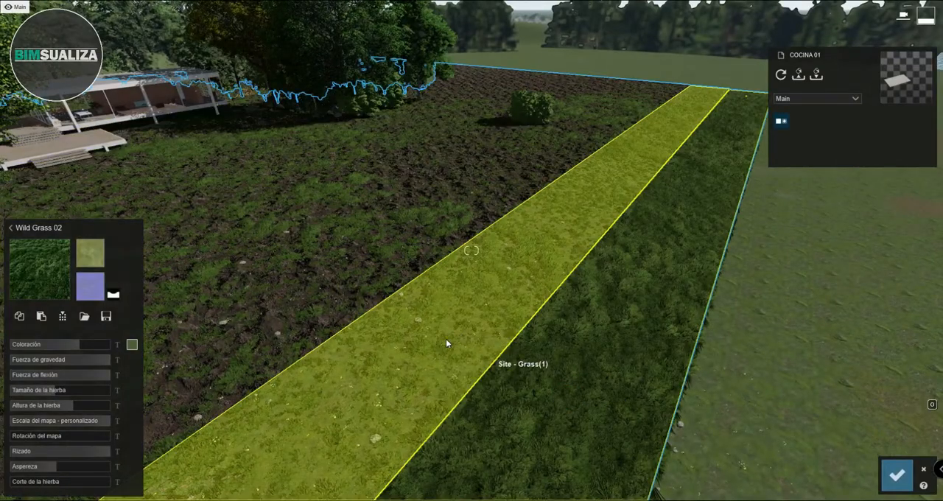
pyautogui.click(443, 342)
pyautogui.click(358, 286)
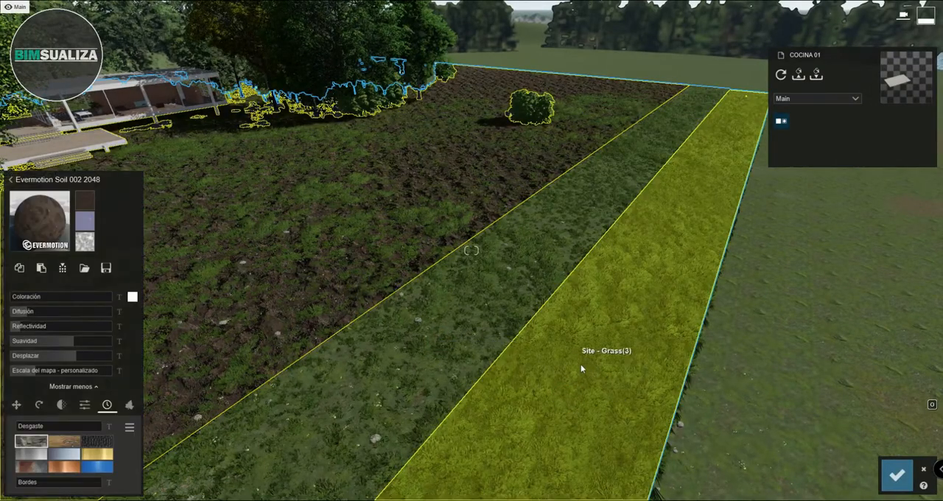
pyautogui.click(590, 370)
pyautogui.moveTo(459, 331); pyautogui.dragTo(287, 391, button='right')
pyautogui.press('w')
pyautogui.click(897, 480)
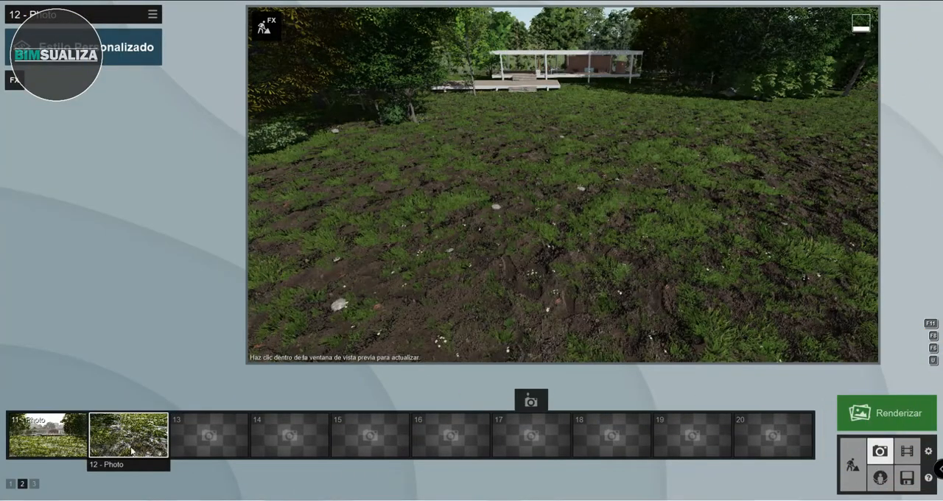
# - Update the view of 11 - Photo in Photo mode with a focal length of 23.5 mm and save the image
pyautogui.click(69, 435)
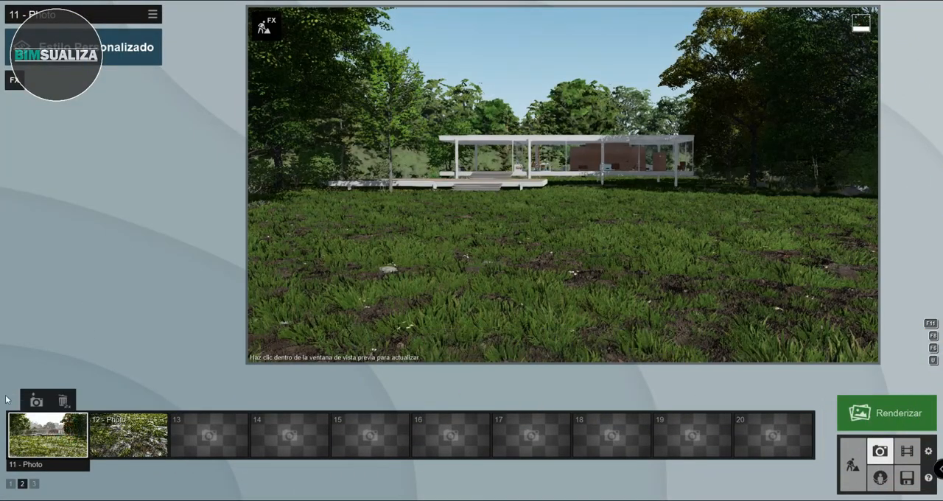
pyautogui.click(42, 399)
pyautogui.moveTo(587, 339)
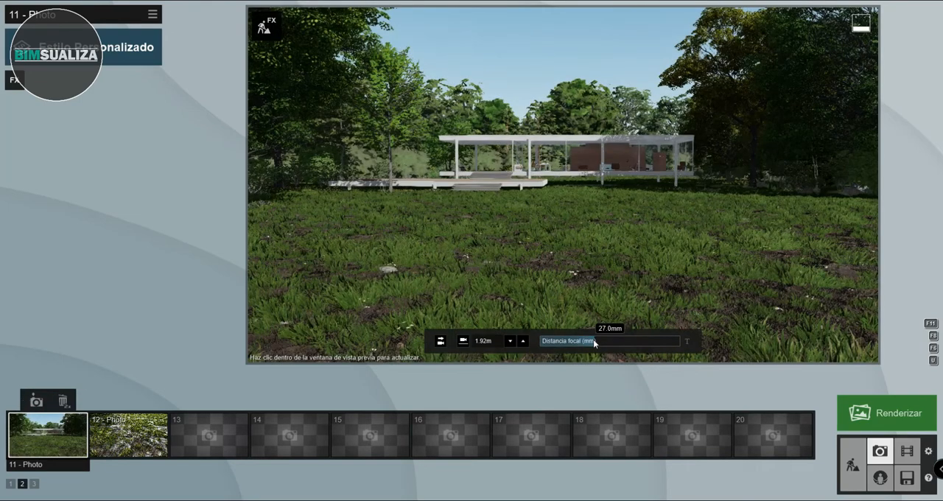
pyautogui.moveTo(593, 339); pyautogui.dragTo(592, 333)
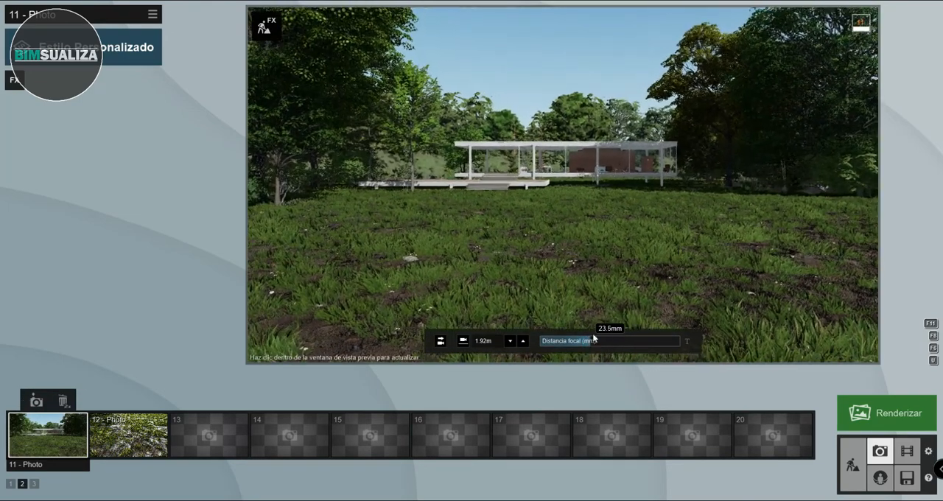
pyautogui.click(36, 400)
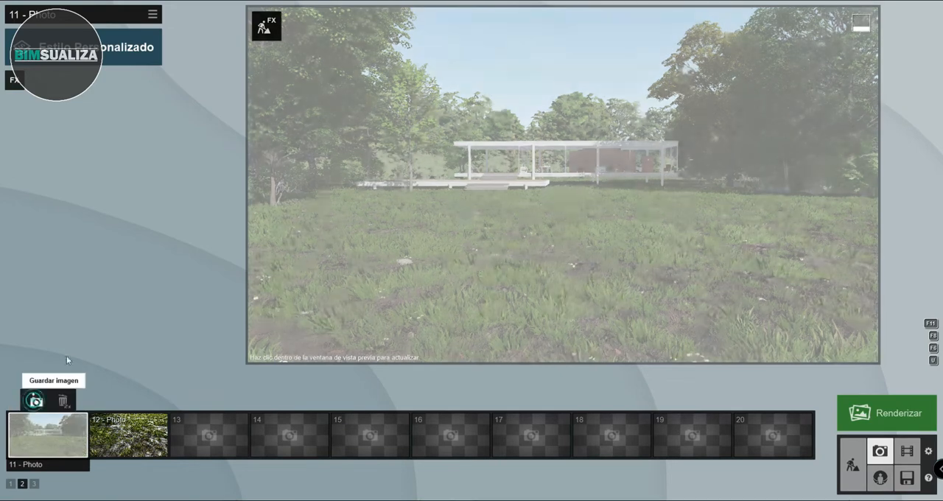
# - Apply the Realista style to 11 - Photo and choose a different sky for its Cielos reales effect
pyautogui.click(122, 63)
pyautogui.click(470, 179)
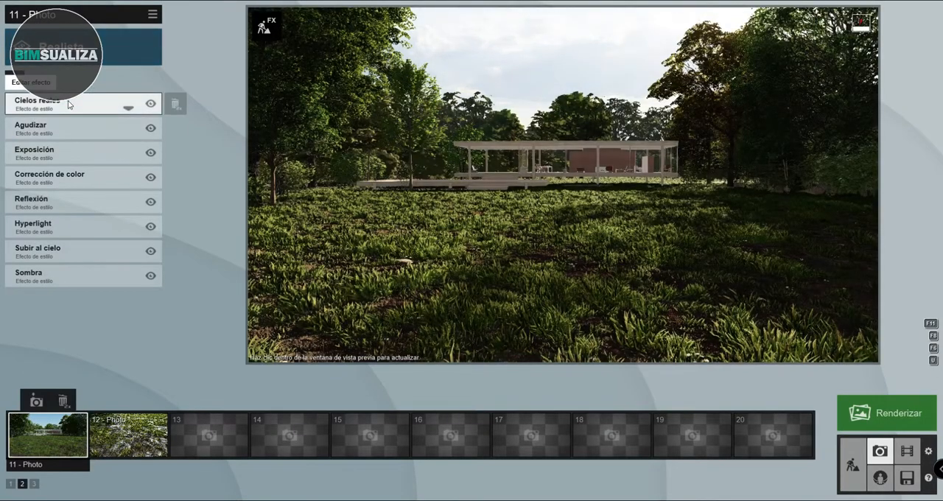
pyautogui.click(67, 104)
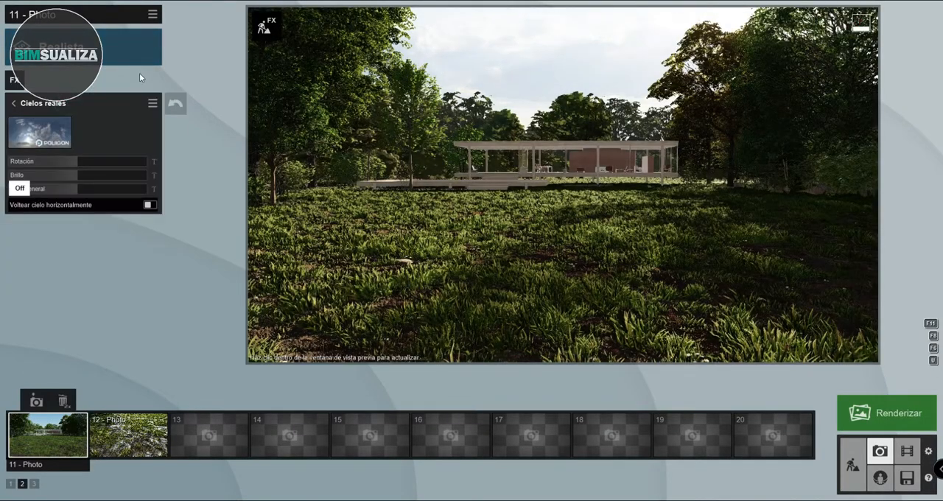
pyautogui.click(46, 129)
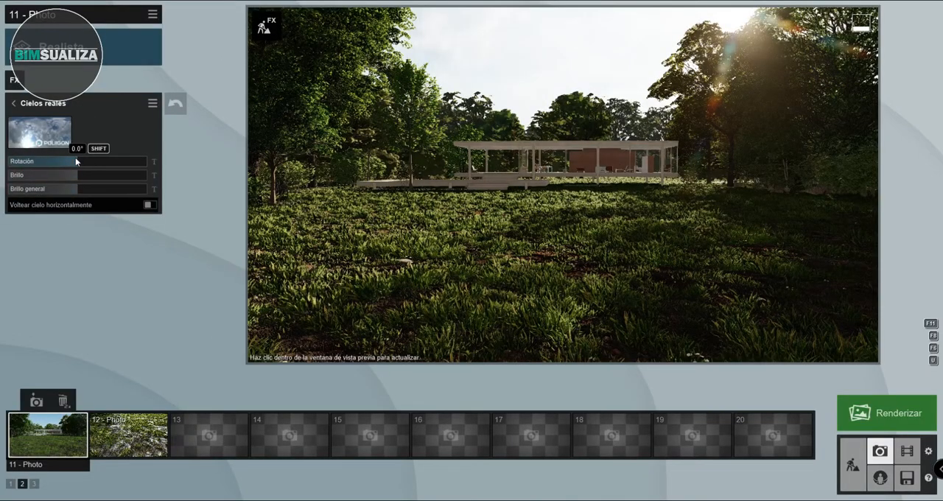
# - Rotate the Cielos reales sky in the negative direction, increase its Brillo, and raise Brillo general to about 1.9
pyautogui.click(74, 158)
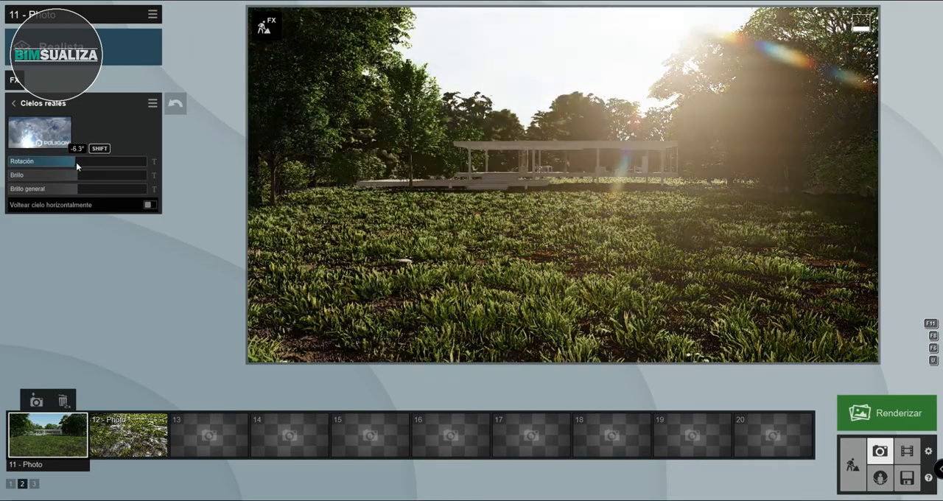
pyautogui.moveTo(77, 162)
pyautogui.mouseDown()
pyautogui.moveTo(13, 170)
pyautogui.moveTo(80, 166)
pyautogui.moveTo(59, 166)
pyautogui.mouseUp()
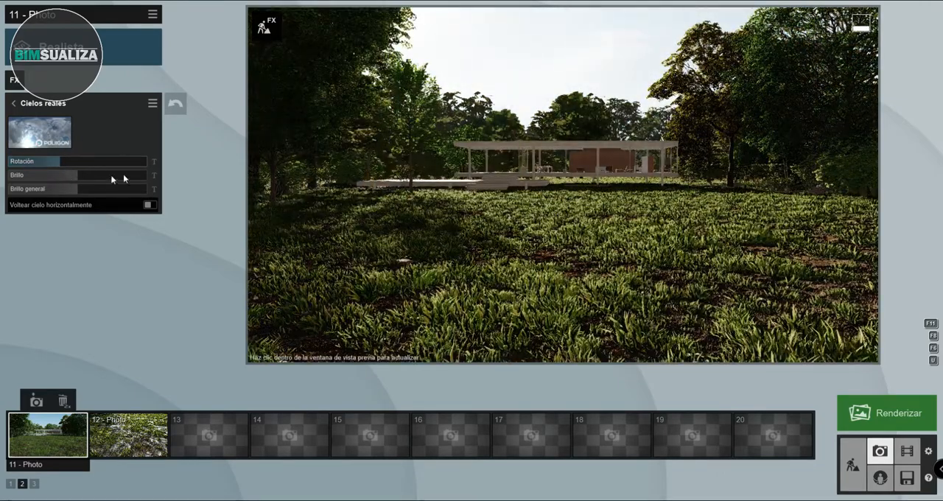
pyautogui.moveTo(123, 187); pyautogui.dragTo(151, 190)
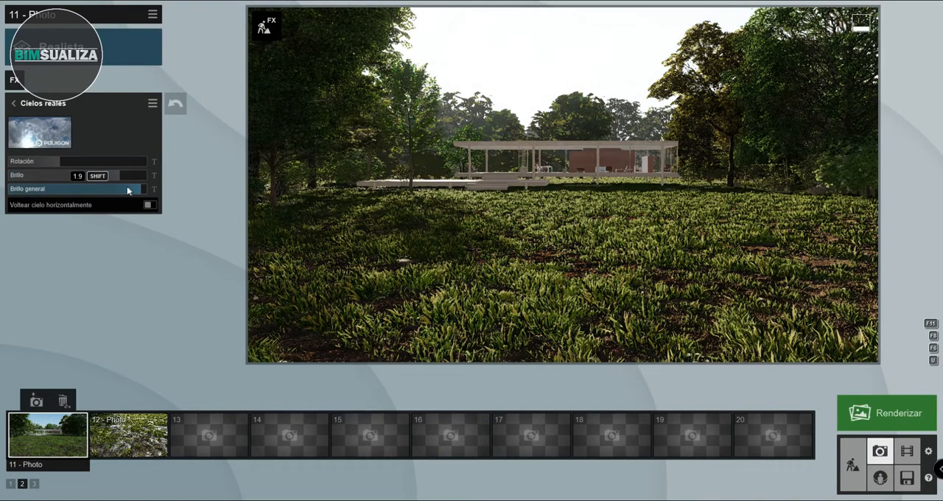
pyautogui.moveTo(75, 192); pyautogui.dragTo(144, 190)
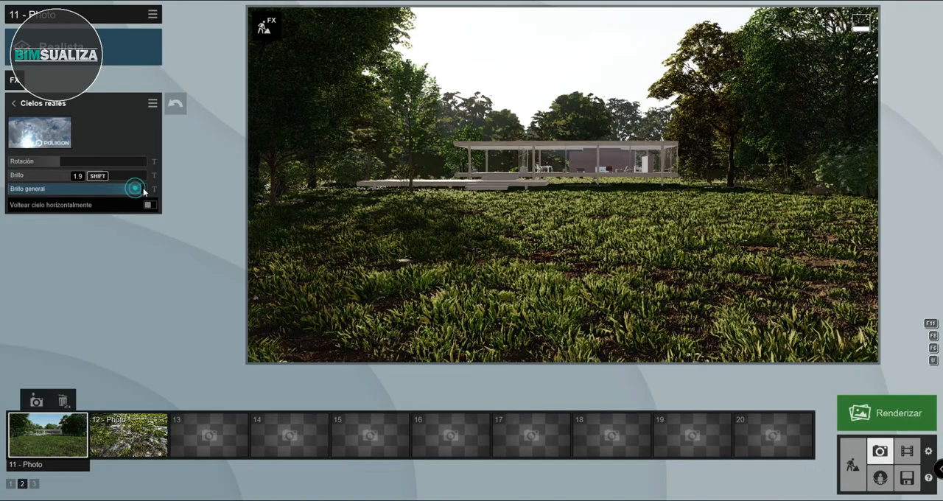
pyautogui.click(28, 105)
# - Raise the Intensidad of the Agudizar effect and increase the Exposición effect slightly above 0.5
pyautogui.click(31, 128)
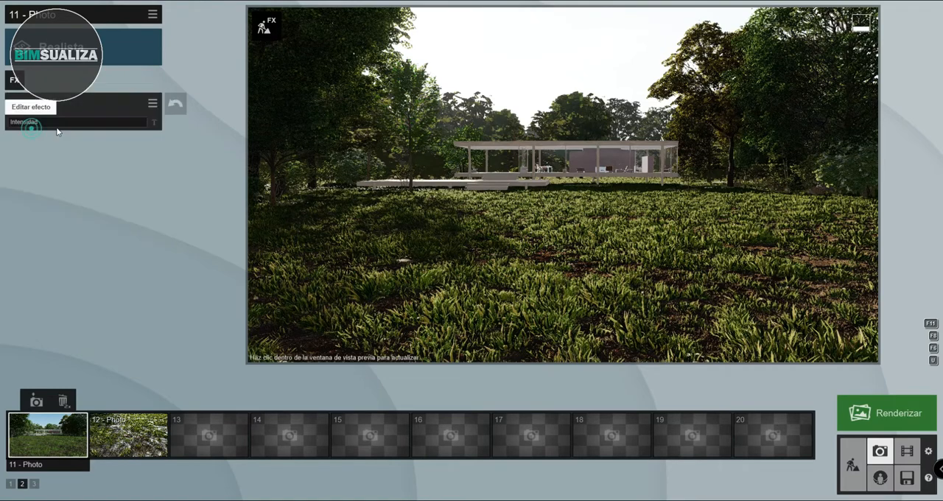
pyautogui.click(104, 125)
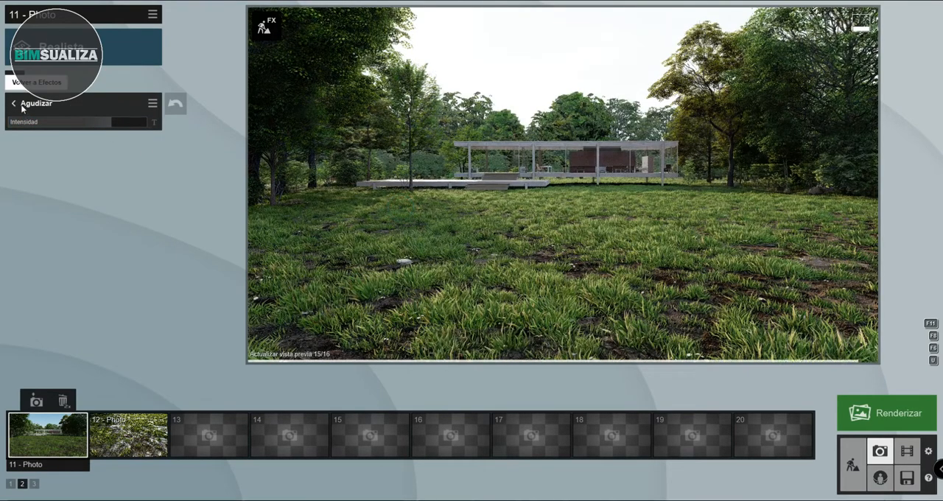
pyautogui.click(22, 107)
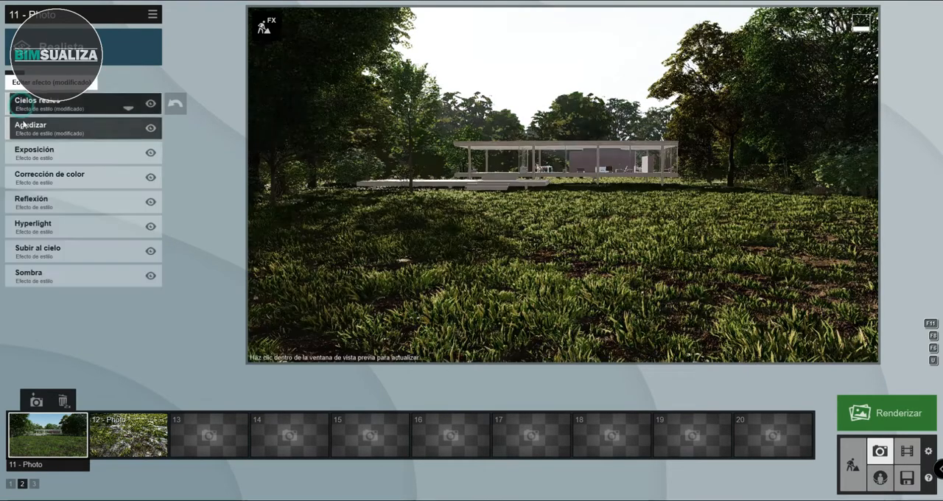
pyautogui.click(36, 152)
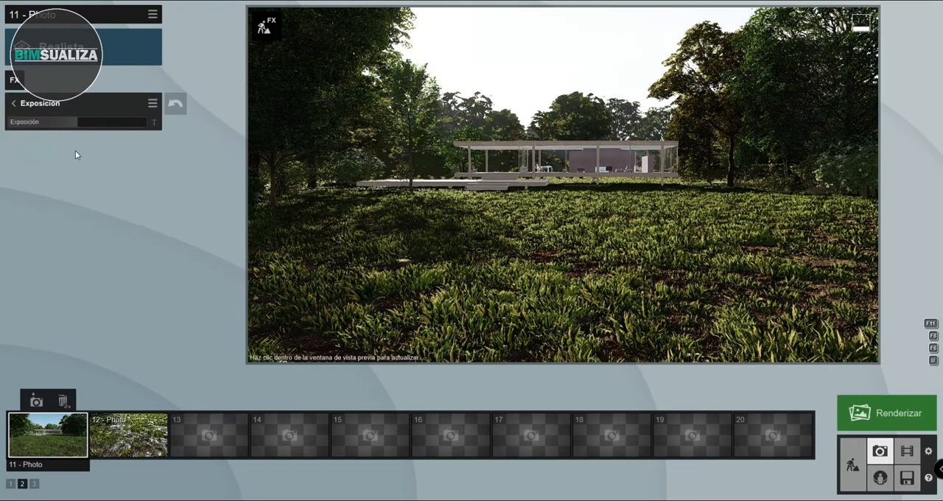
pyautogui.moveTo(84, 129); pyautogui.dragTo(90, 127)
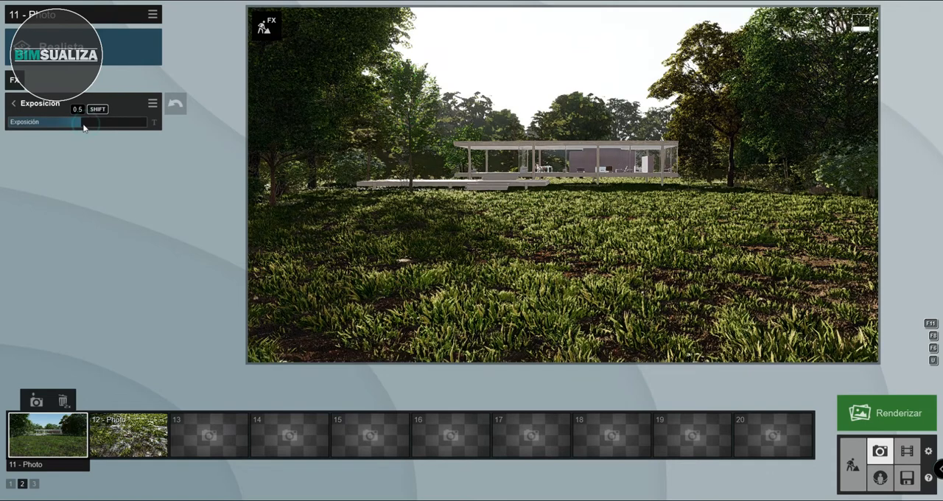
pyautogui.click(55, 104)
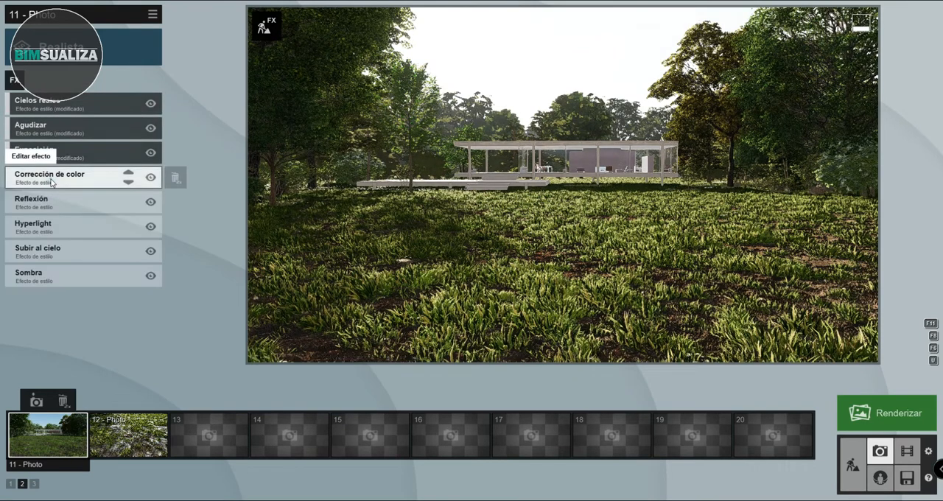
# - Increase Contraste strongly and Brillo slightly in the Corrección de color effect
pyautogui.click(86, 178)
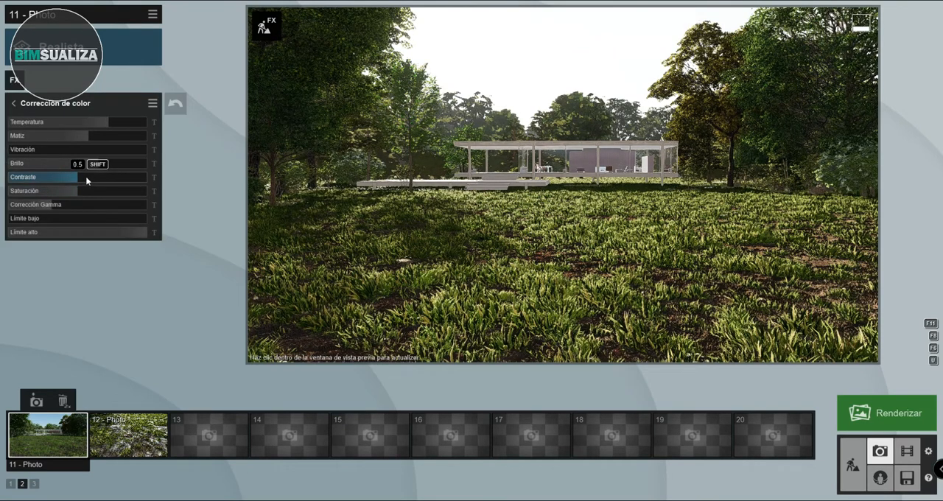
pyautogui.moveTo(85, 176)
pyautogui.mouseDown()
pyautogui.moveTo(118, 181)
pyautogui.moveTo(70, 164)
pyautogui.moveTo(79, 168)
pyautogui.mouseUp()
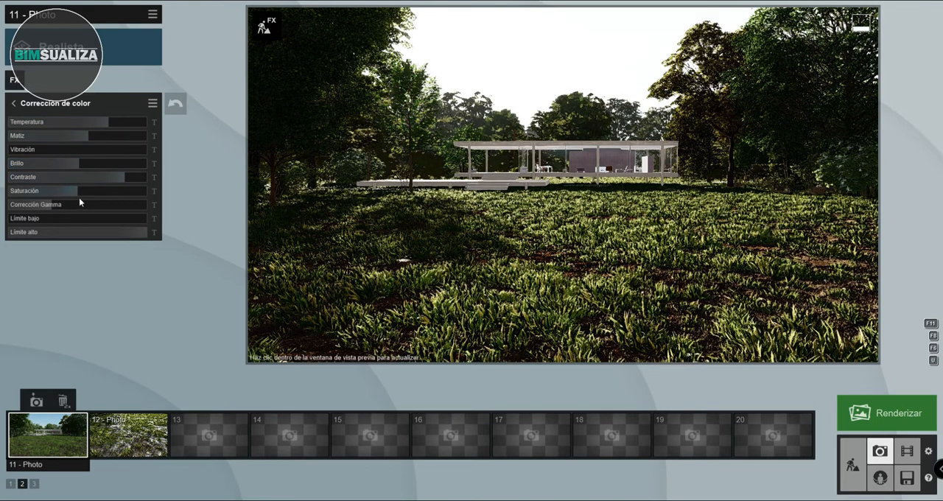
pyautogui.click(52, 107)
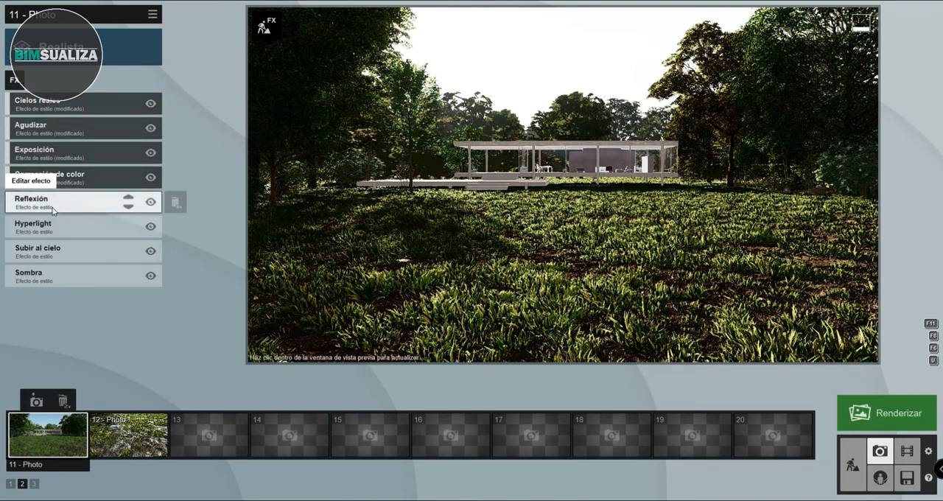
# - Add reflection planes on the ground and the house surfaces in the Reflexión effect, and raise the Umbral de reflexión
pyautogui.click(29, 202)
pyautogui.click(31, 134)
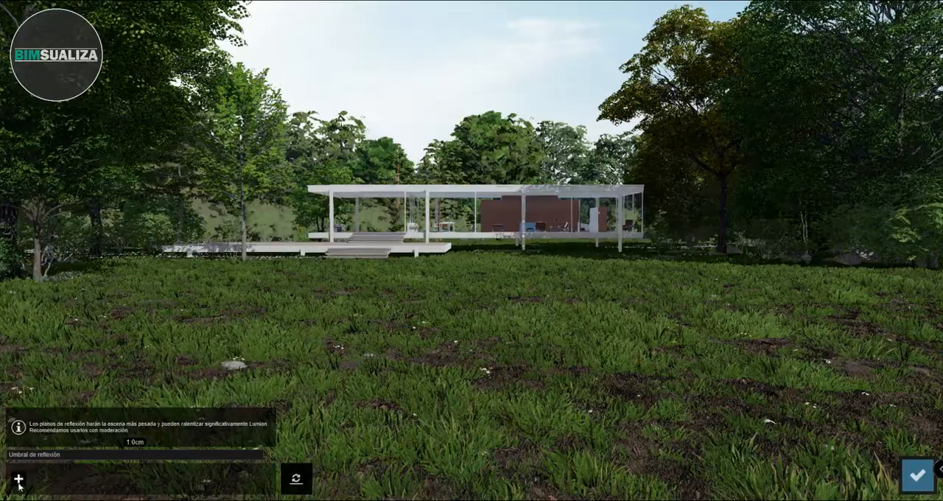
pyautogui.click(346, 362)
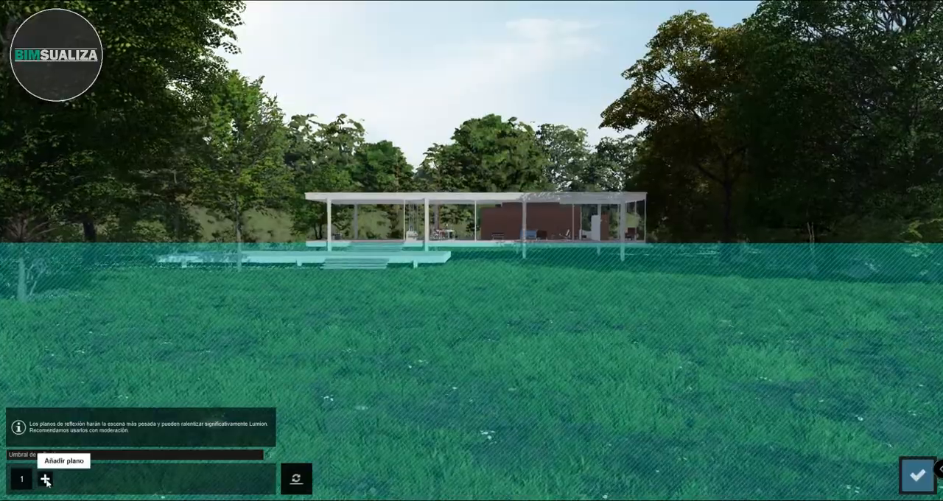
pyautogui.click(43, 478)
pyautogui.click(486, 215)
pyautogui.click(72, 478)
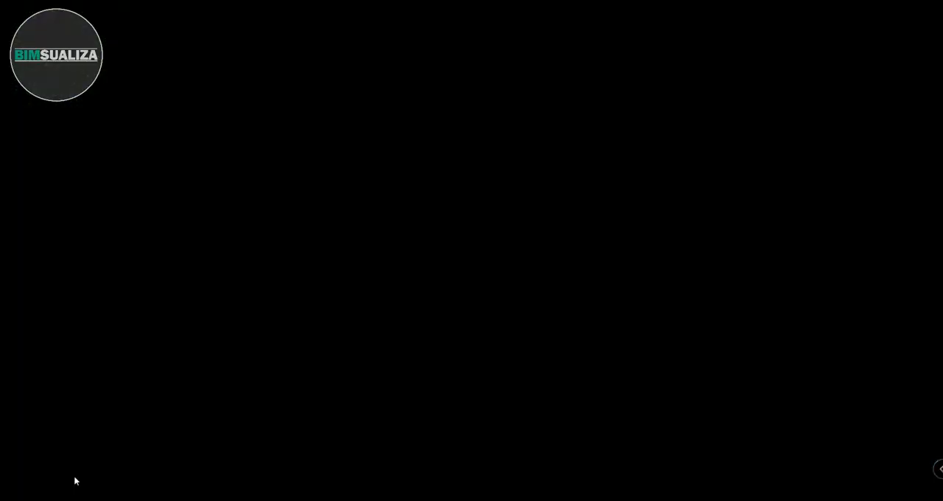
pyautogui.click(378, 195)
pyautogui.moveTo(106, 455); pyautogui.dragTo(133, 455)
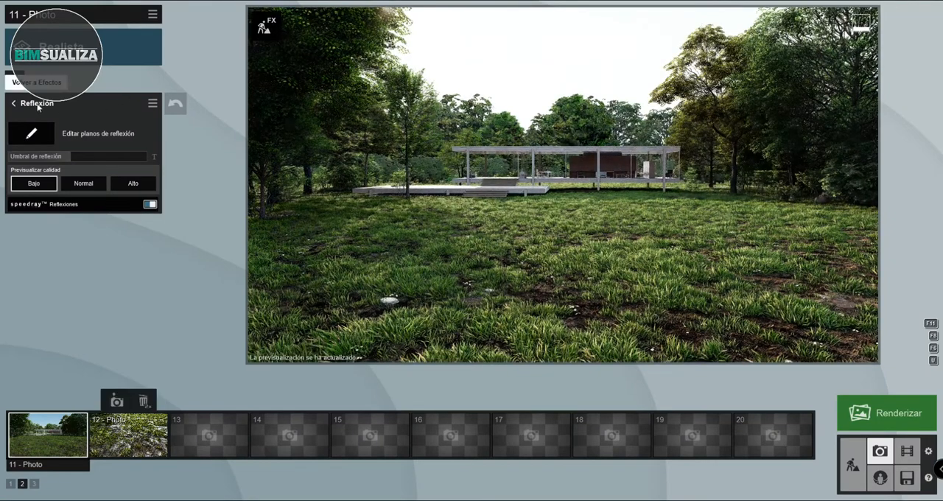
pyautogui.click(38, 106)
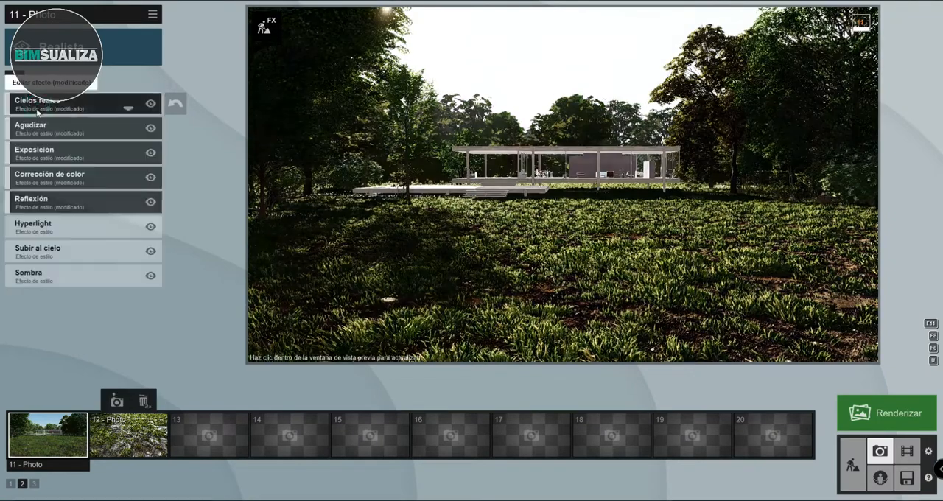
# - Adjust the Cantidad of the Hyperlight effect and switch the effect off
pyautogui.click(59, 229)
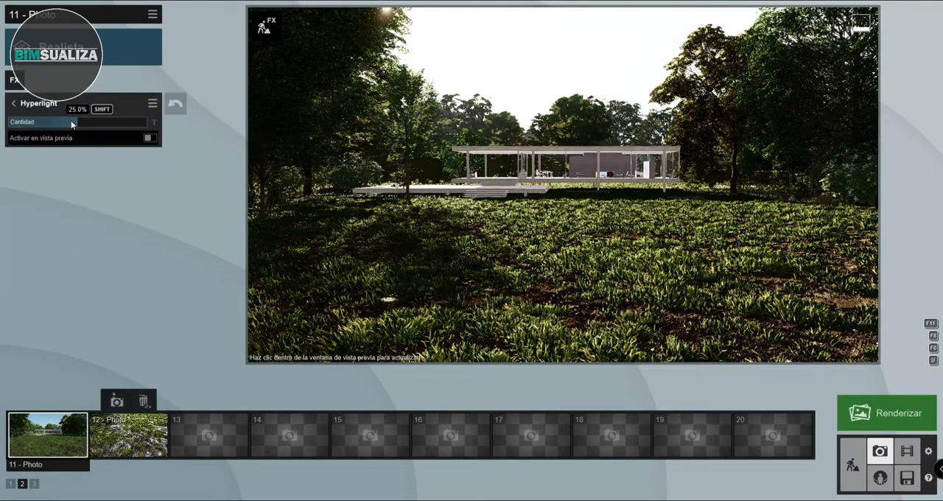
pyautogui.click(45, 106)
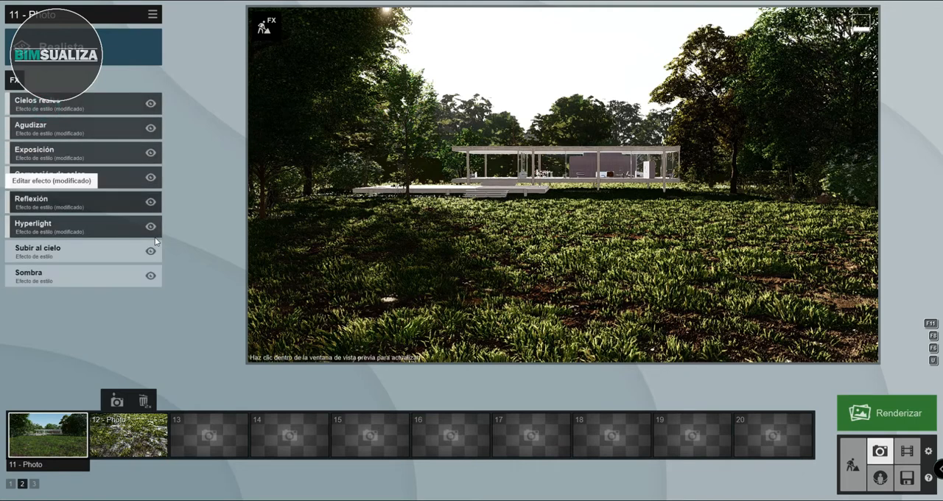
pyautogui.click(151, 229)
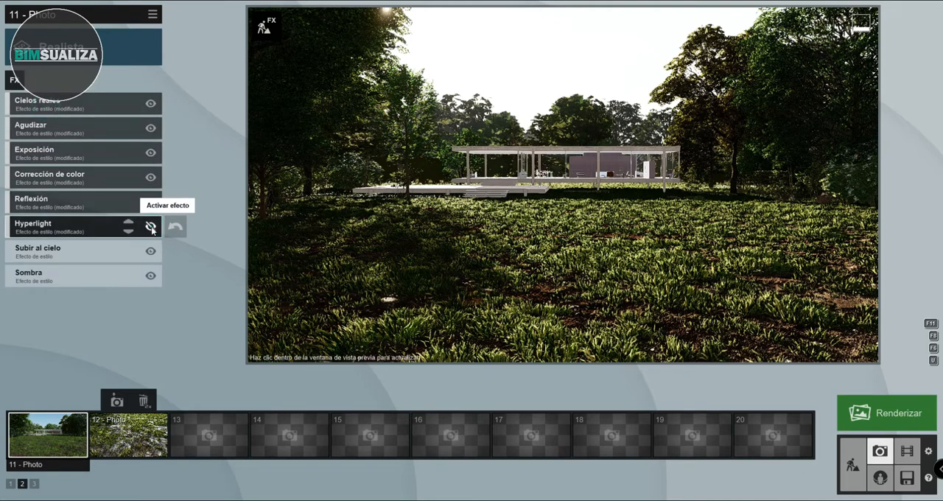
# - Set the Subir al cielo effect to a Brillo of about 1.5, a slightly higher Saturación and Ultra render quality
pyautogui.click(65, 254)
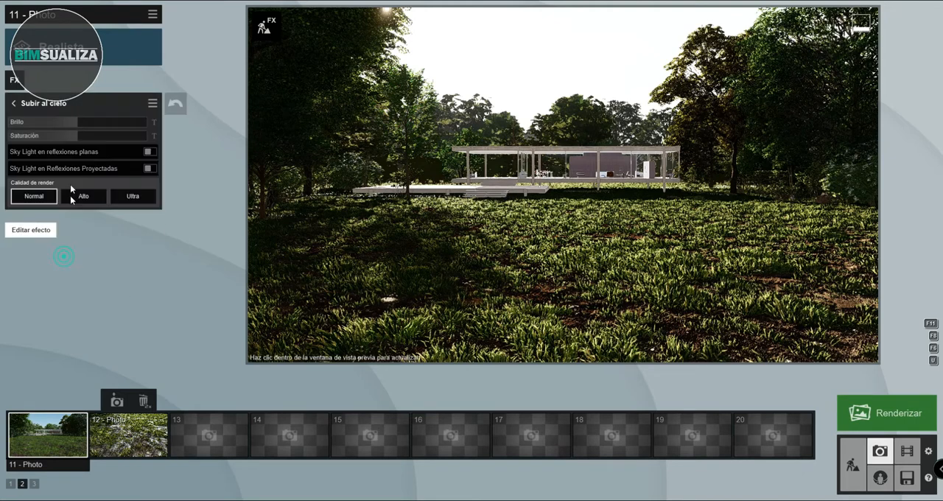
pyautogui.click(83, 122)
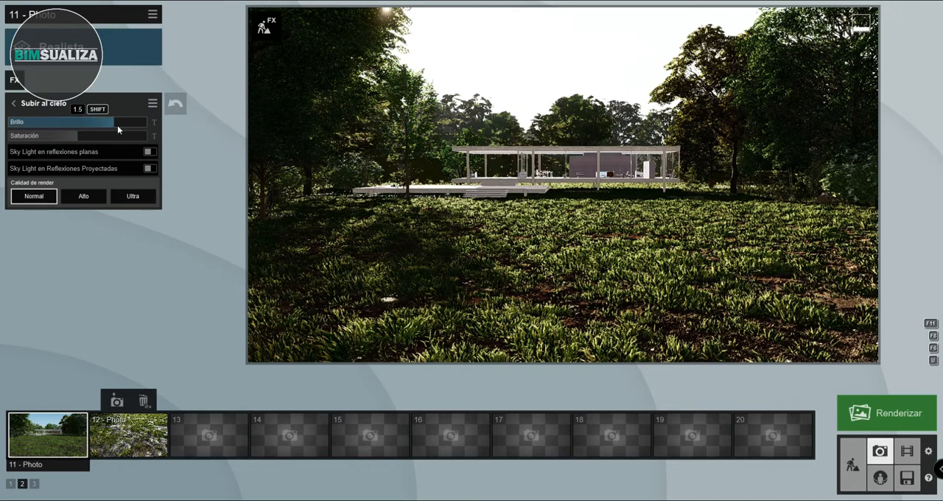
pyautogui.click(87, 137)
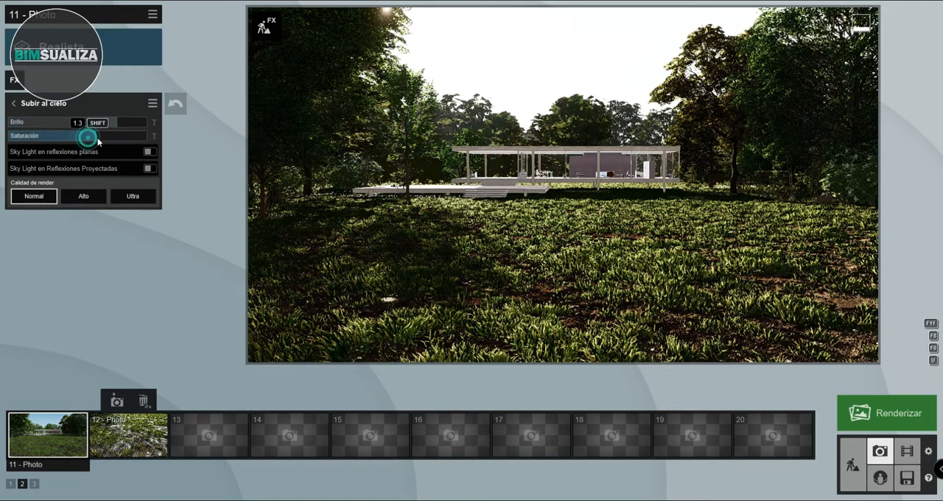
pyautogui.click(13, 103)
pyautogui.click(49, 262)
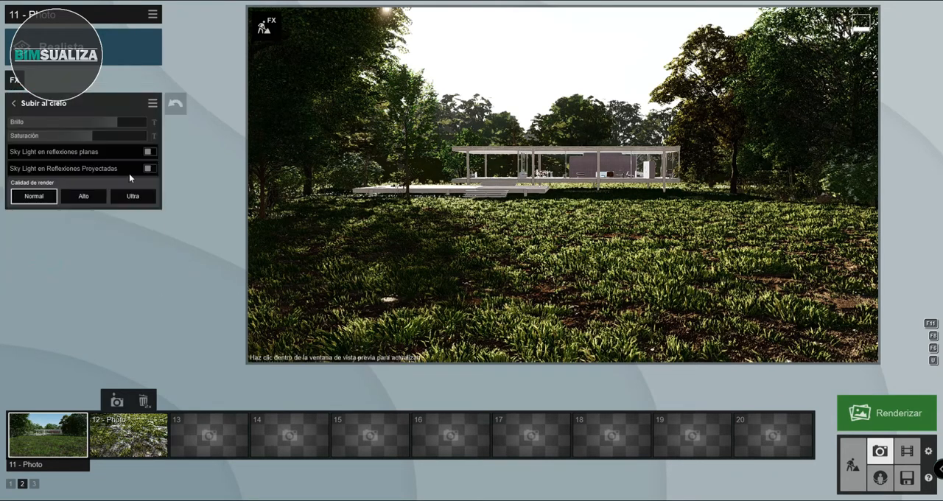
pyautogui.click(133, 196)
pyautogui.click(39, 104)
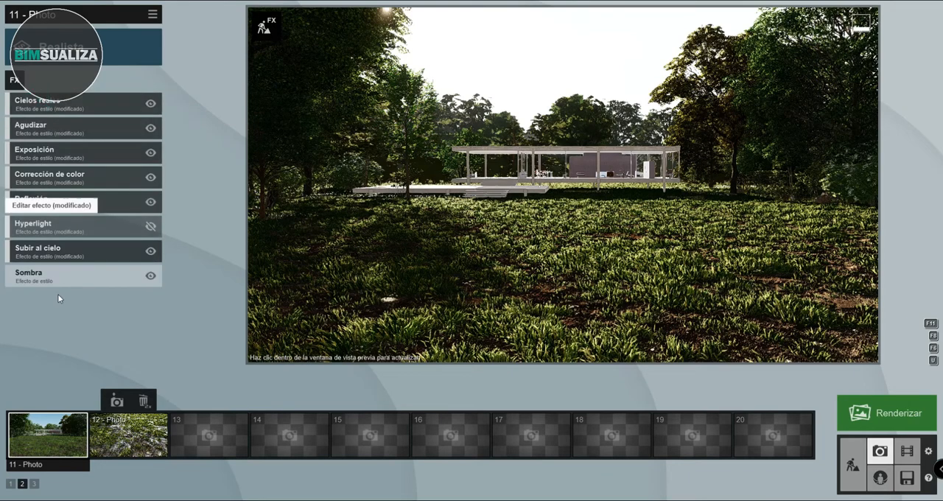
# - Adjust the Sombra effect with lower Brillo, omnishadow about 2.3, a sun shadow range of about 557 m and the Normal shadow type
pyautogui.click(63, 277)
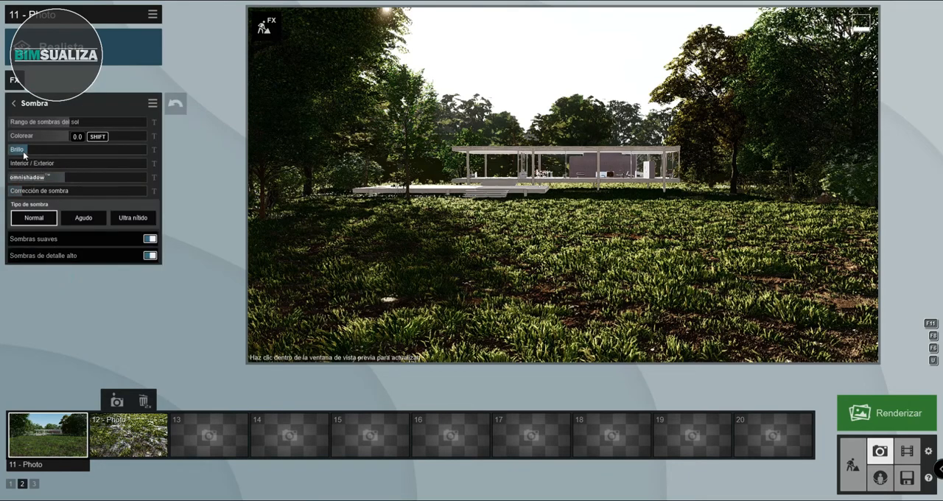
pyautogui.moveTo(53, 153); pyautogui.dragTo(15, 157)
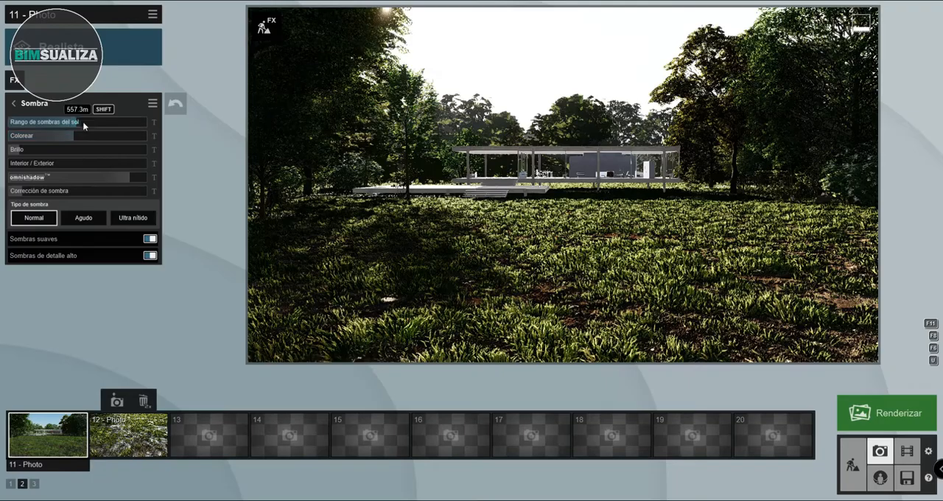
pyautogui.moveTo(101, 124)
pyautogui.mouseDown()
pyautogui.moveTo(134, 125)
pyautogui.moveTo(87, 128)
pyautogui.mouseUp()
pyautogui.click(122, 218)
pyautogui.click(38, 221)
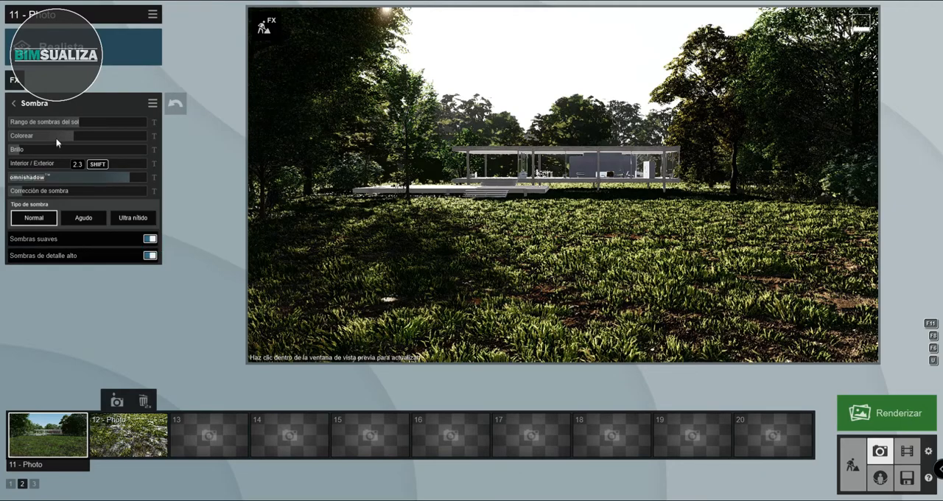
pyautogui.click(43, 106)
# - Restore the camera of 11 - Photo, reframe the house at a camera height of about 1.68 m, and save the view
pyautogui.click(47, 437)
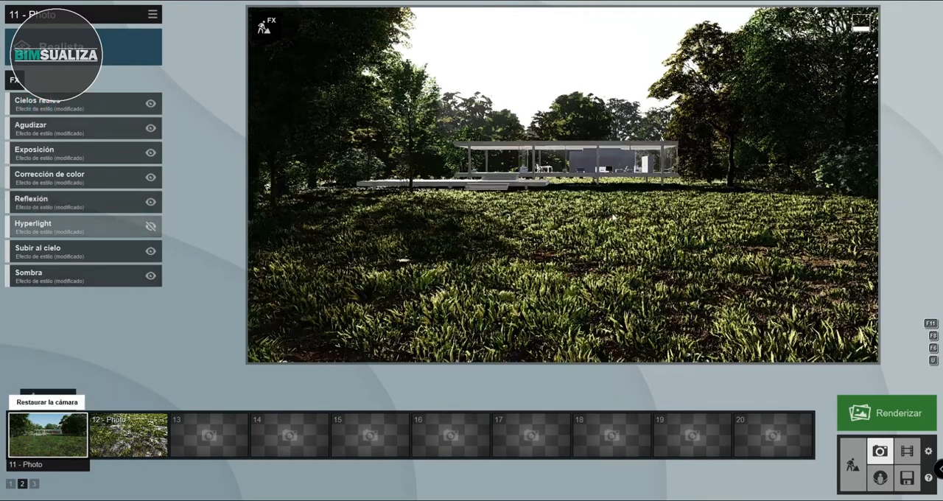
pyautogui.moveTo(551, 212); pyautogui.dragTo(575, 198, button='right')
pyautogui.press('e')
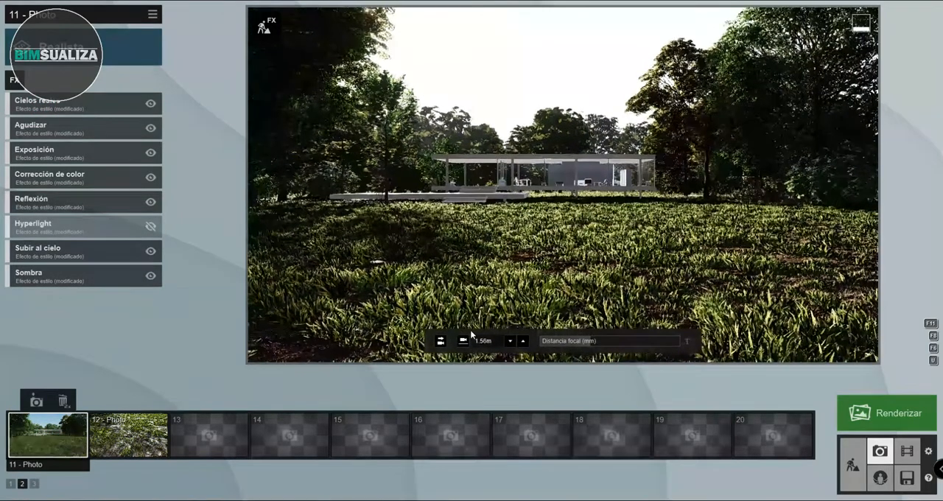
pyautogui.click(441, 342)
pyautogui.press('s')
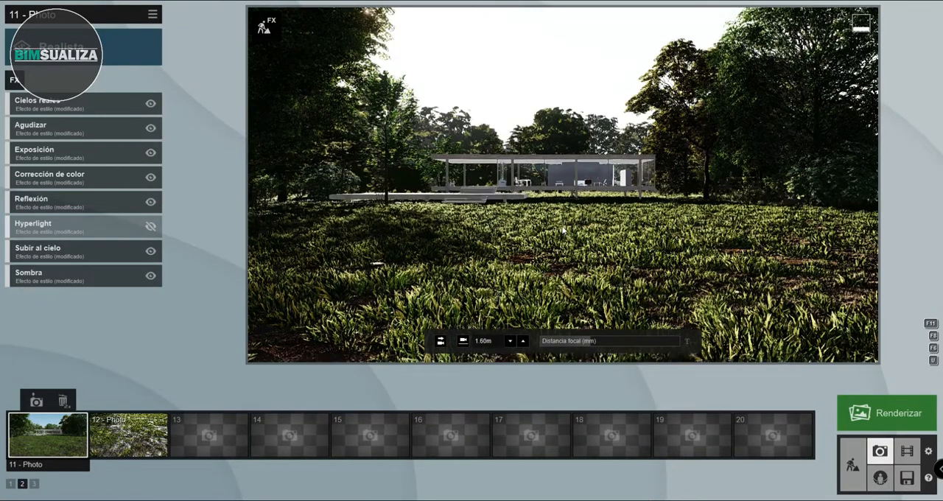
pyautogui.press('q')
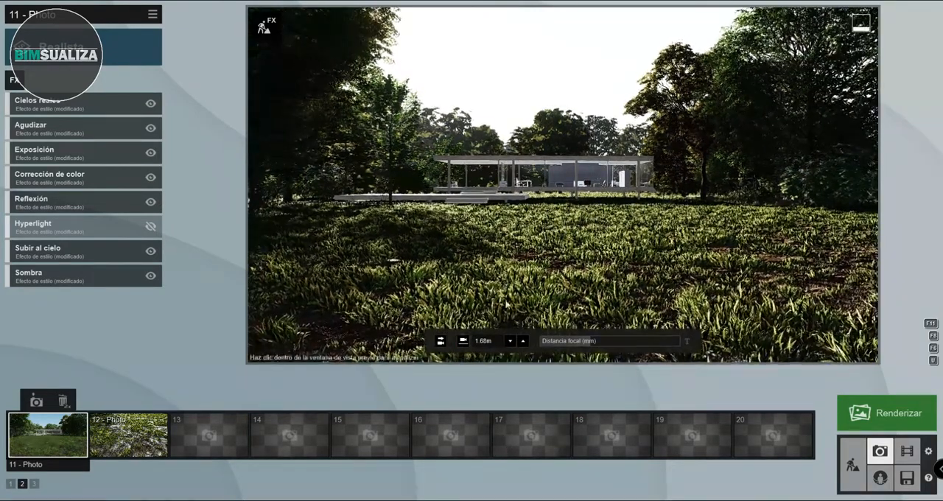
pyautogui.click(39, 403)
# - Copy the effects of 11 - Photo, paste them into 12 - Photo, and return to 11 - Photo
pyautogui.click(125, 438)
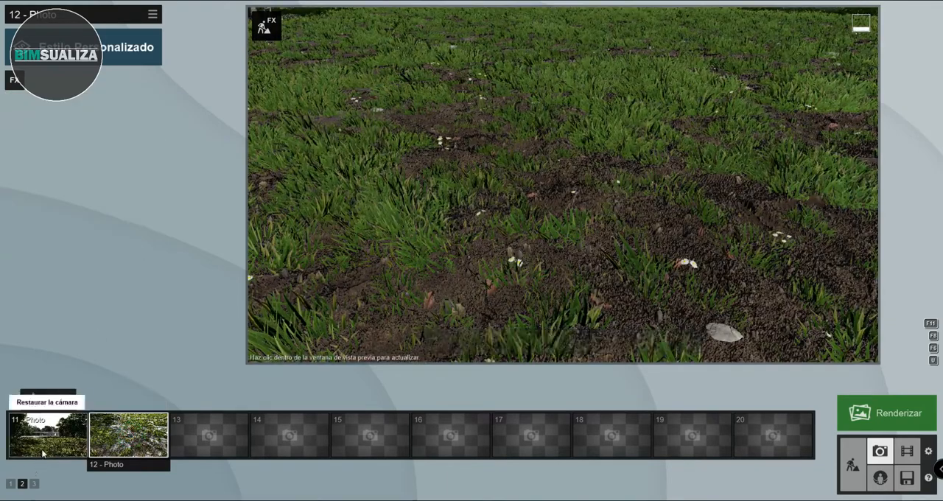
pyautogui.click(42, 454)
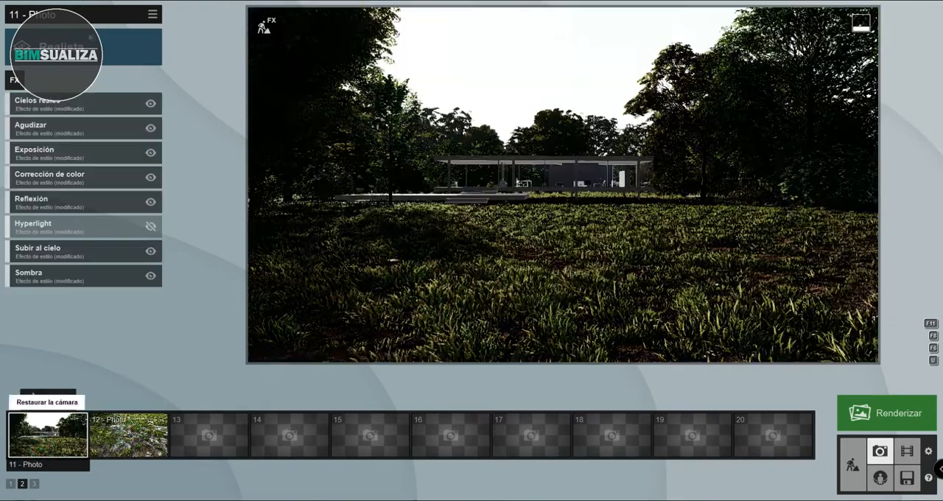
pyautogui.click(152, 14)
pyautogui.click(126, 25)
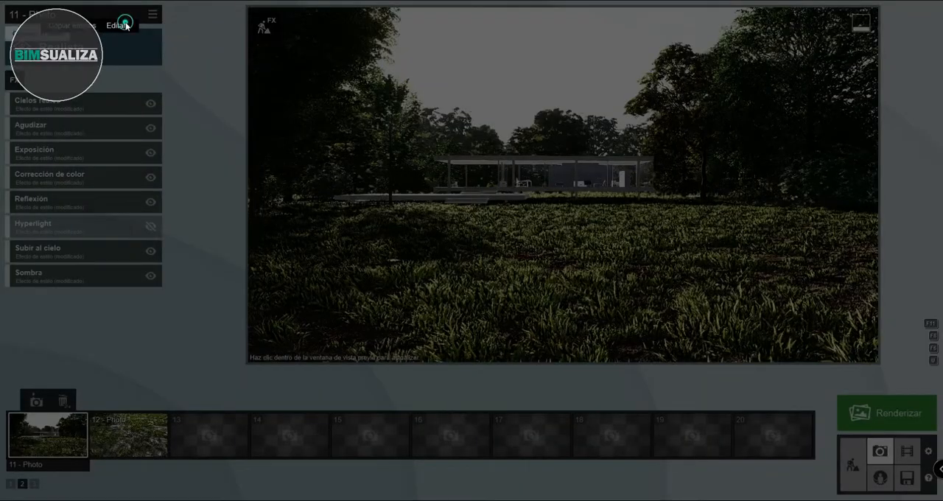
pyautogui.click(74, 27)
pyautogui.click(126, 435)
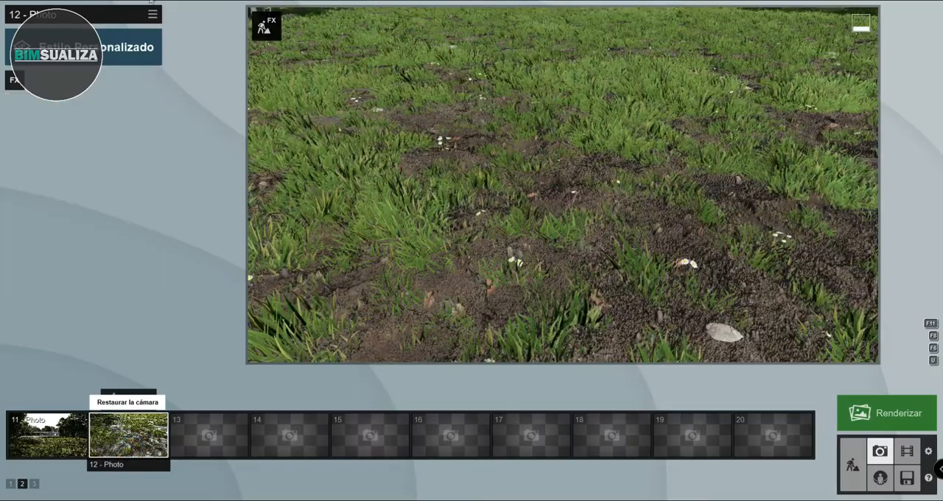
pyautogui.click(153, 14)
pyautogui.click(125, 25)
pyautogui.click(168, 27)
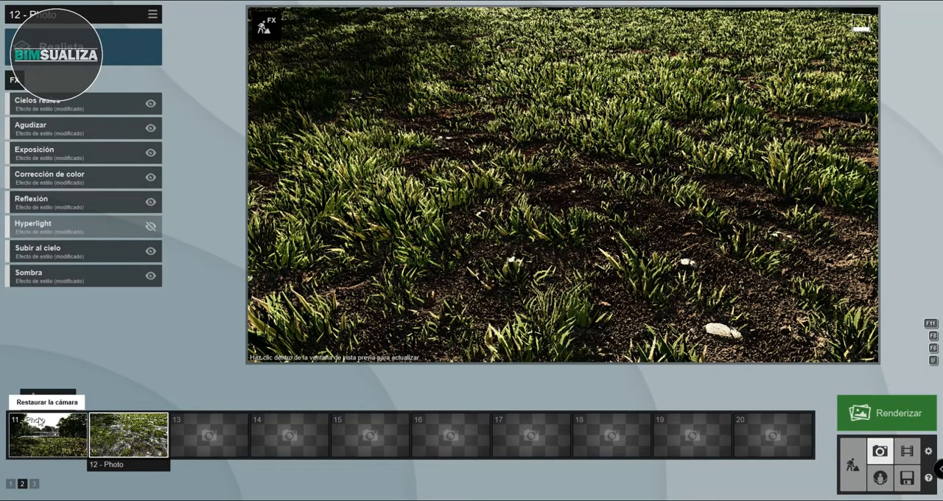
pyautogui.click(37, 426)
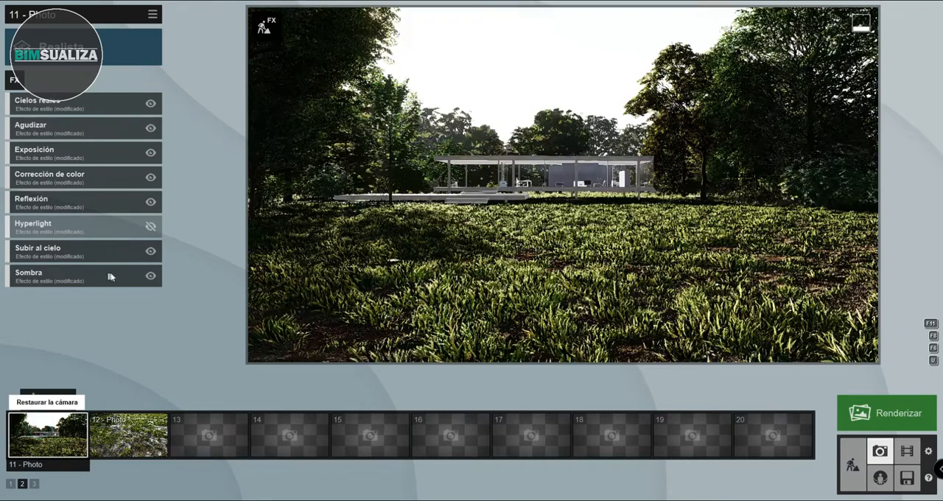
# - Add a Precipitación effect to 11 - Photo with Nivel de precipitación 0.6, particle amount and size 0, and Añadir niebla extra 0.5
pyautogui.click(15, 81)
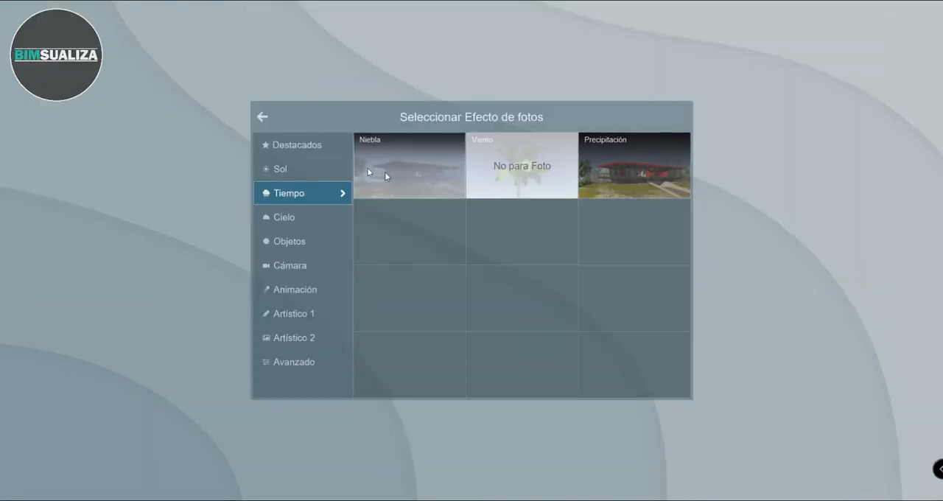
pyautogui.click(635, 151)
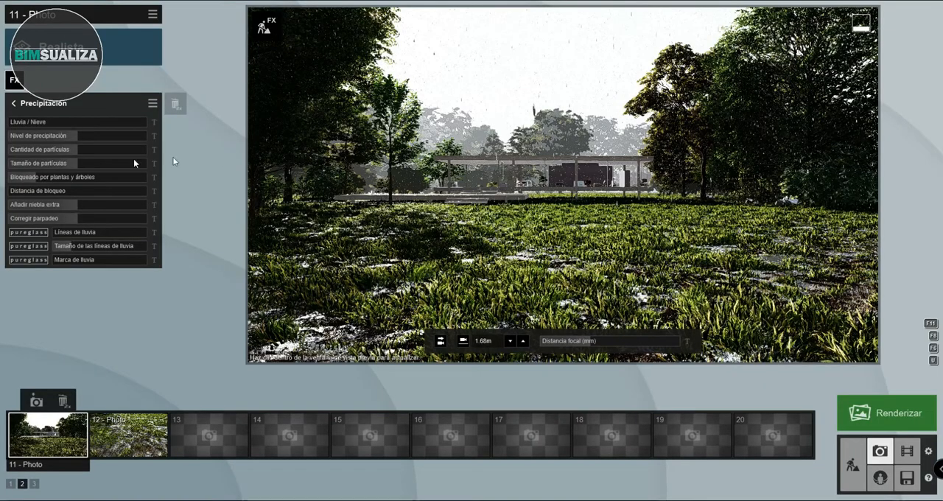
pyautogui.click(84, 137)
pyautogui.moveTo(76, 151); pyautogui.dragTo(9, 163)
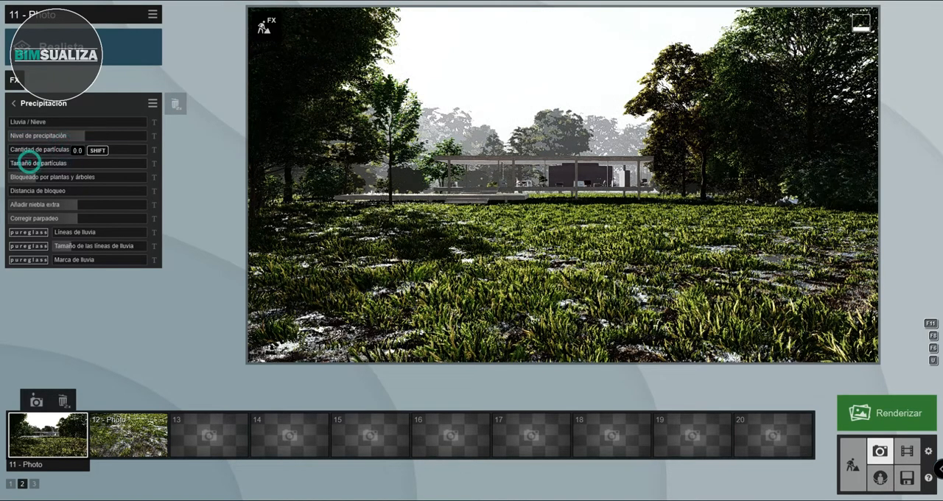
pyautogui.click(30, 165)
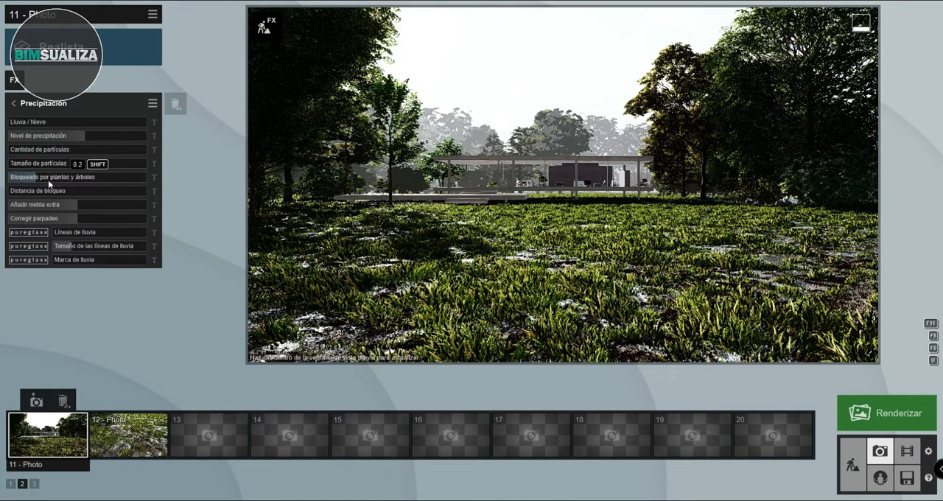
pyautogui.click(91, 136)
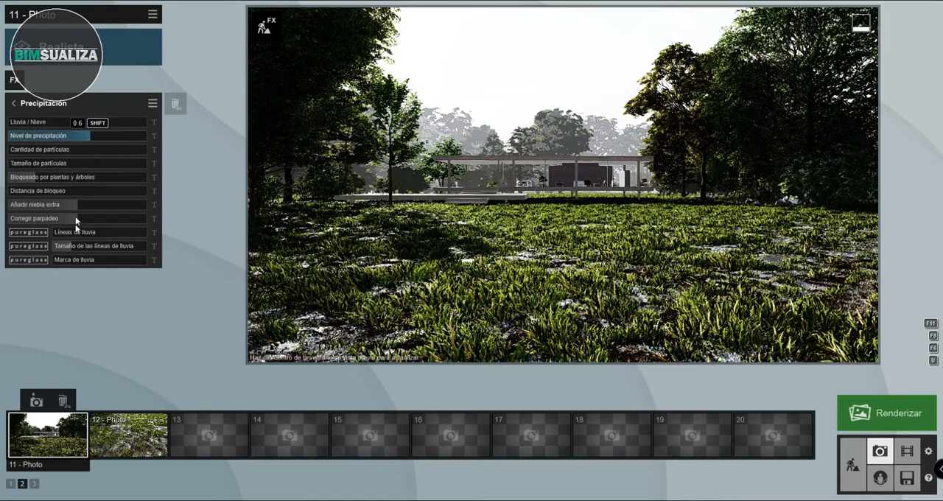
pyautogui.moveTo(74, 204)
pyautogui.mouseDown()
pyautogui.moveTo(53, 205)
pyautogui.moveTo(109, 205)
pyautogui.moveTo(32, 206)
pyautogui.moveTo(75, 206)
pyautogui.mouseUp()
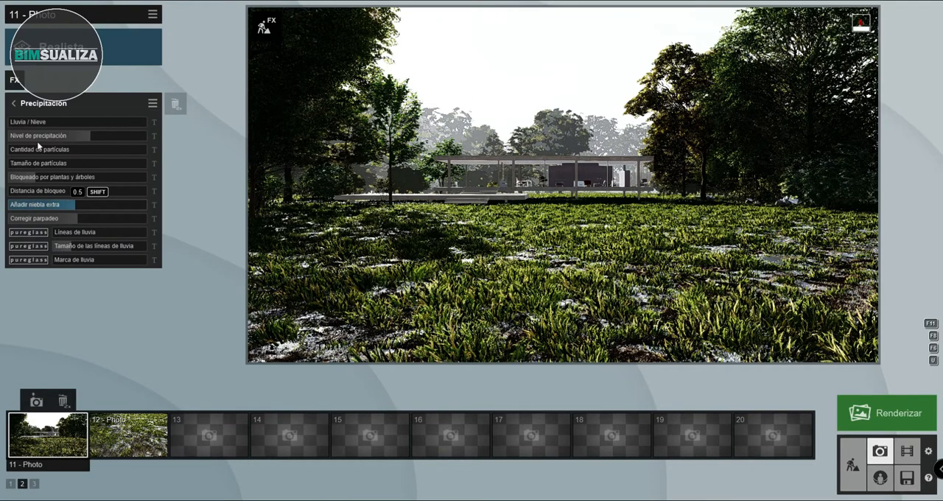
# - Copy the effects of 11 - Photo, including Precipitación, and paste them into 12 - Photo
pyautogui.click(153, 15)
pyautogui.click(126, 25)
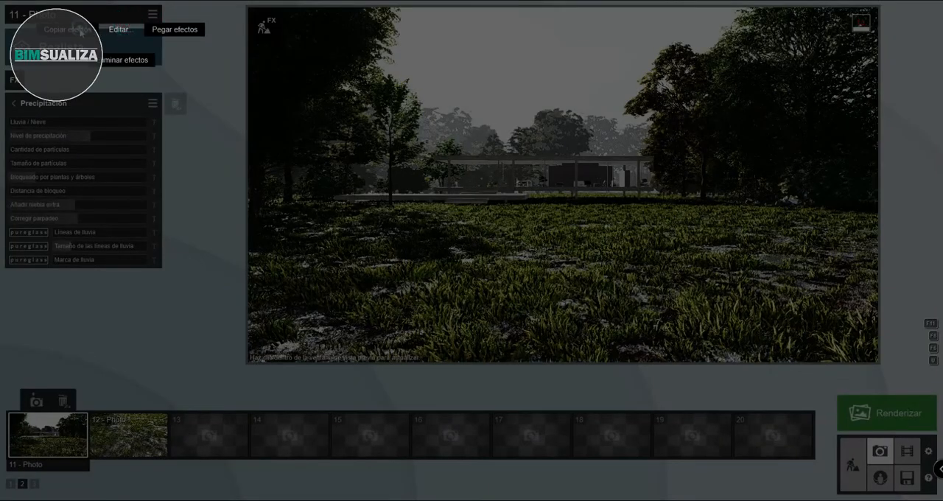
pyautogui.click(81, 30)
pyautogui.click(127, 438)
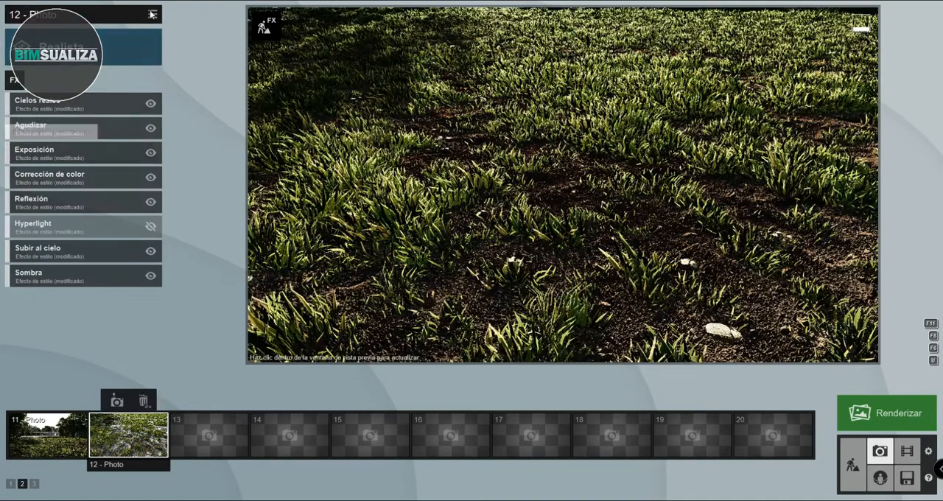
pyautogui.click(152, 15)
pyautogui.click(119, 24)
pyautogui.click(170, 25)
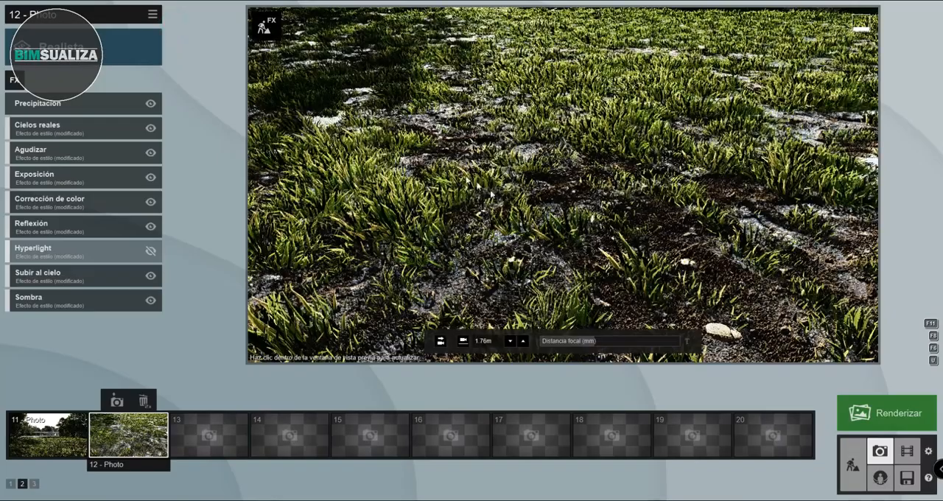
# - Reframe 12 - Photo over the wet ground at a camera height of about 2.04 m, save the view, and return to 11 - Photo
pyautogui.press('w')
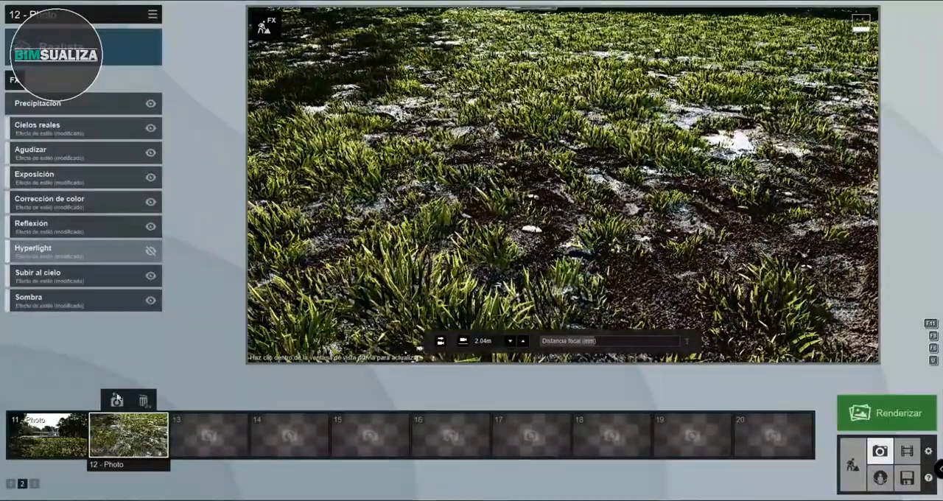
pyautogui.click(117, 399)
pyautogui.click(44, 435)
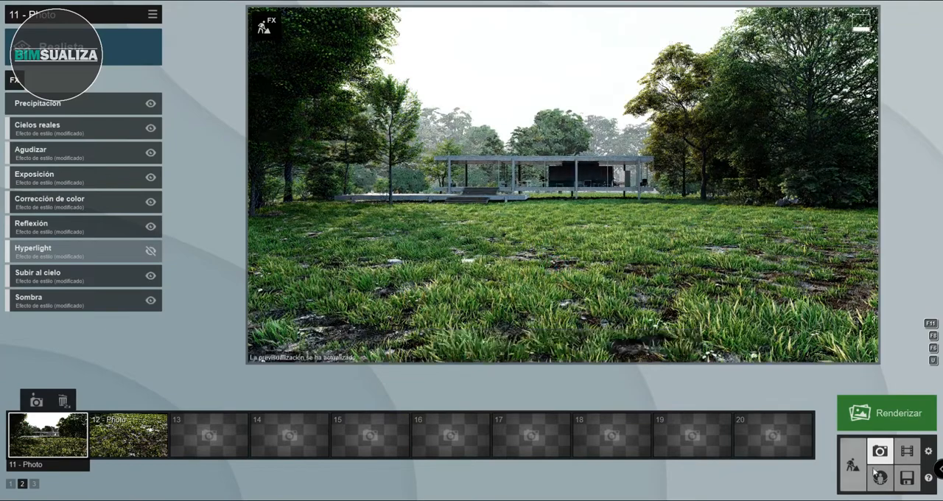
# - Set the Altura de la hierba of the terrain's Wild Grass 02 material to about 0.5 in build mode and save it
pyautogui.click(852, 466)
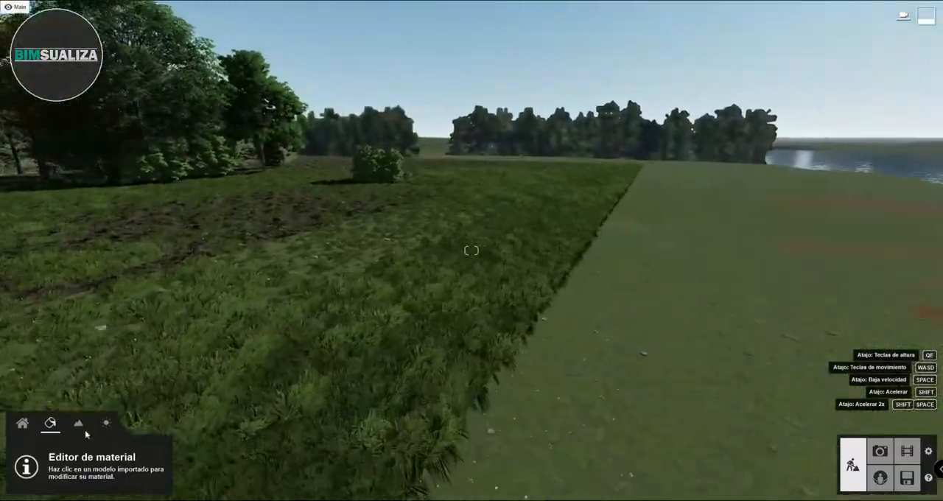
pyautogui.click(344, 385)
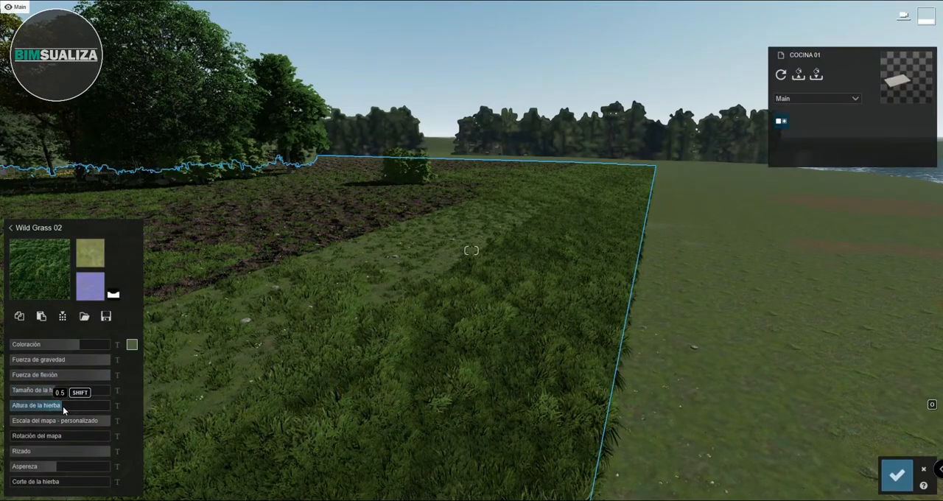
pyautogui.click(897, 475)
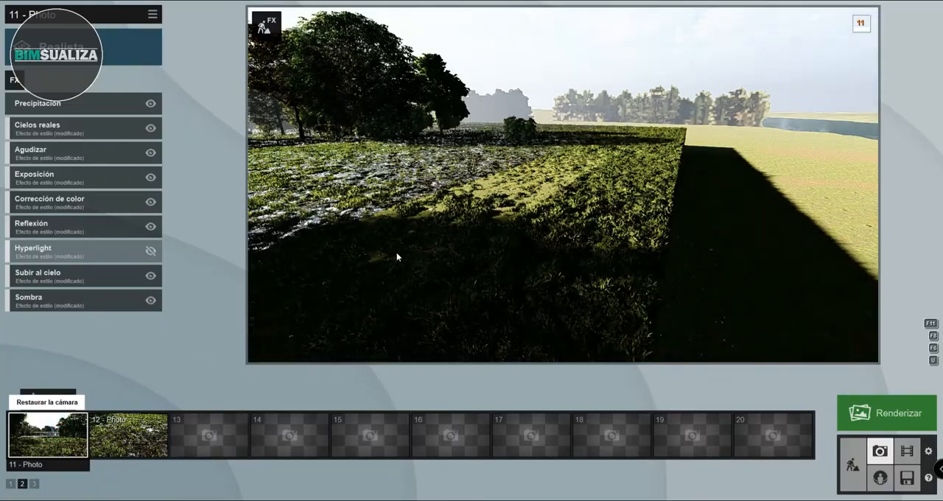
# - Restore the camera of 11 - Photo, refresh its preview, and render photos 11 and 12 as a set at Escritorio size, 1920x1080
pyautogui.click(48, 434)
pyautogui.click(491, 212)
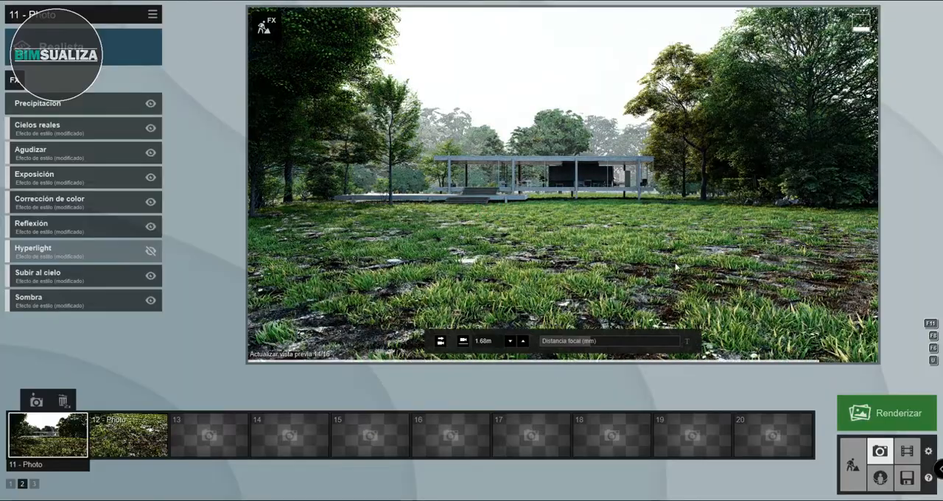
pyautogui.click(888, 417)
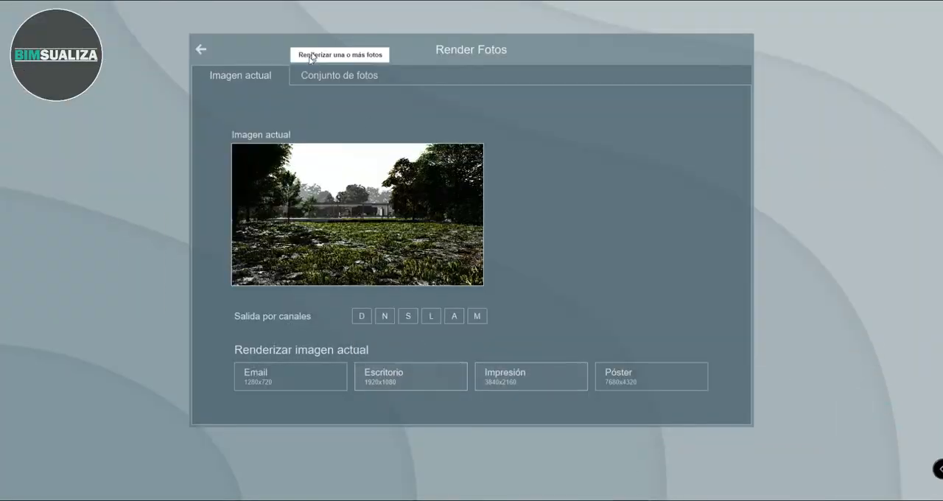
pyautogui.click(339, 75)
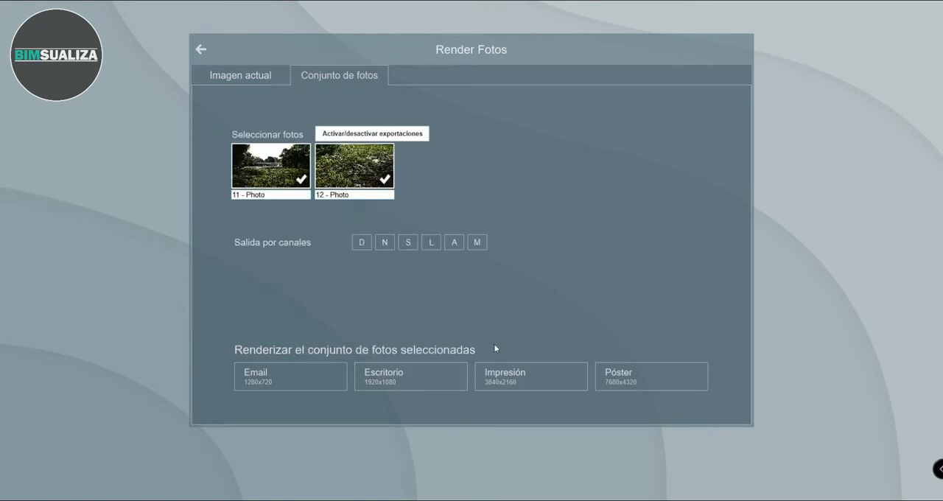
pyautogui.click(440, 374)
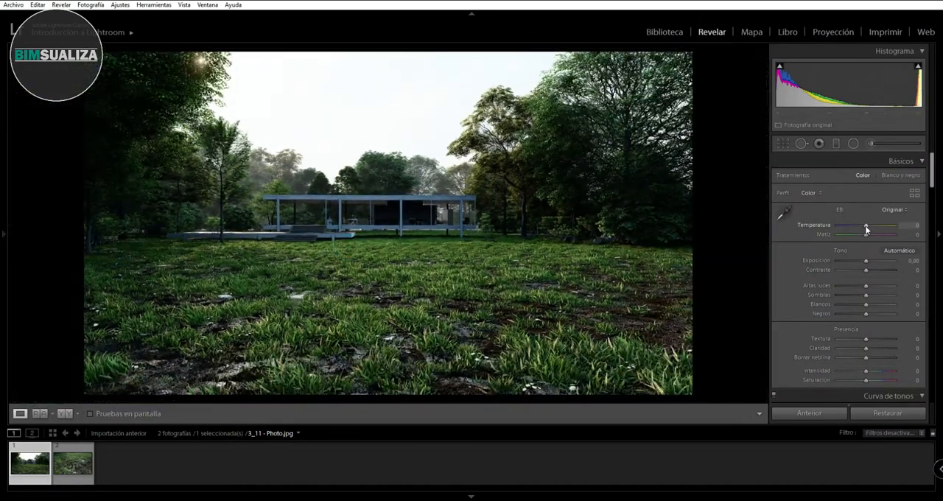
# - In Lightroom, set 3_11 - Photo.jpg to Temperatura +14, Exposición +0,86, Altas luces +26, Sombras +10, Blancos +3, Negros -16 and Textura +40
pyautogui.moveTo(865, 225); pyautogui.dragTo(869, 225)
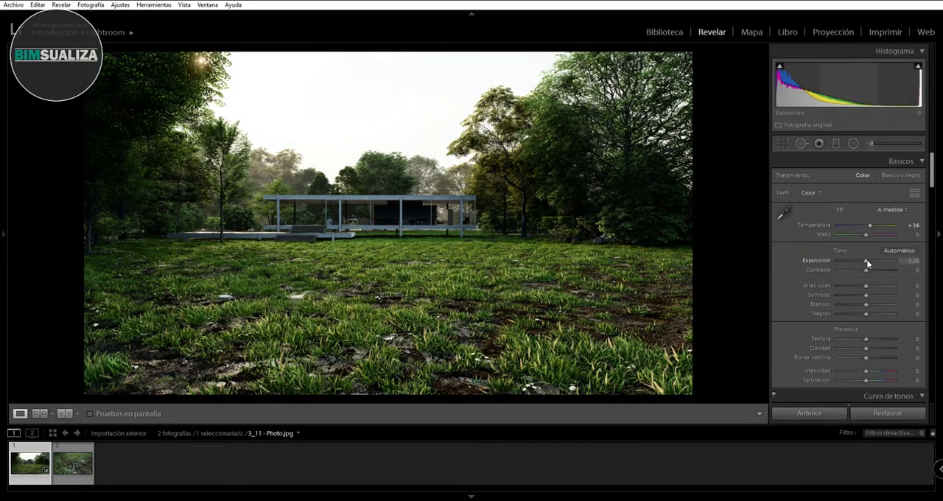
pyautogui.moveTo(866, 259); pyautogui.dragTo(872, 263)
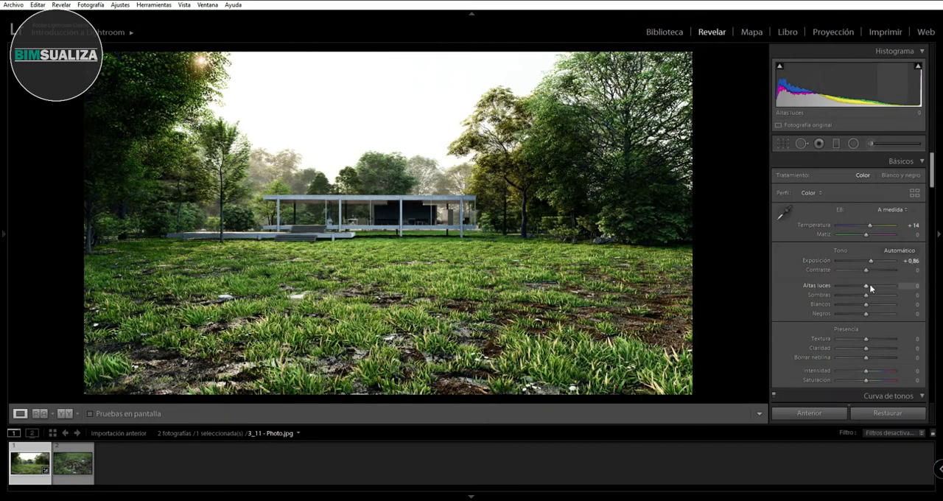
pyautogui.moveTo(868, 285); pyautogui.dragTo(876, 339)
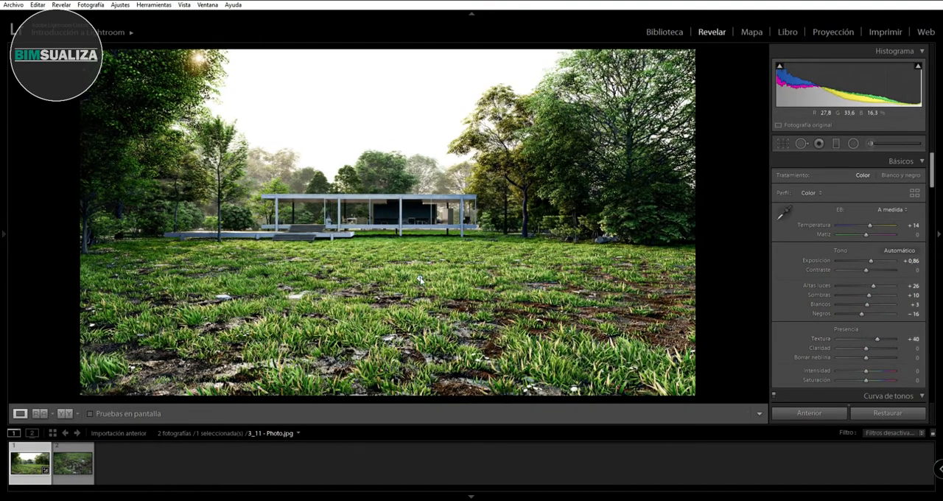
pyautogui.click(418, 280)
pyautogui.click(389, 296)
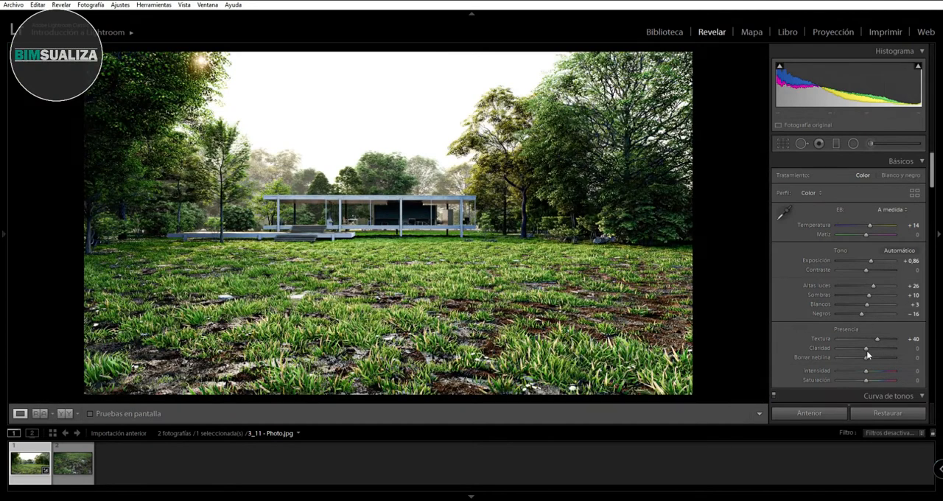
# - Set the house photo's Claridad to +16, Borrar neblina to +24, Saturación to +5 and Intensidad to +12
pyautogui.moveTo(866, 349); pyautogui.dragTo(867, 382)
pyautogui.click(417, 289)
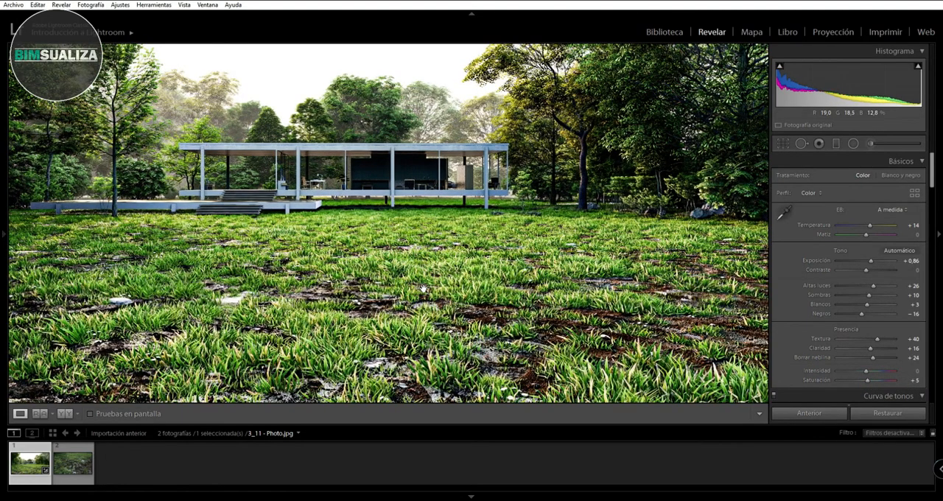
pyautogui.click(423, 288)
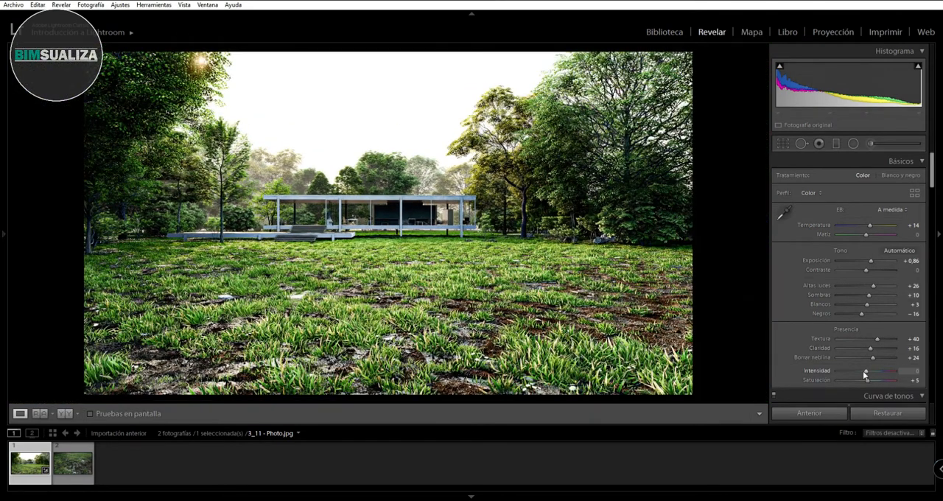
pyautogui.moveTo(867, 372); pyautogui.dragTo(871, 372)
# - Adjust the house photo's tone curve with Altas luces -12, Oscuros -6 and Sombras -24, and check the grass up close
pyautogui.scroll(-4, 806, 325)
pyautogui.scroll(-2, 811, 337)
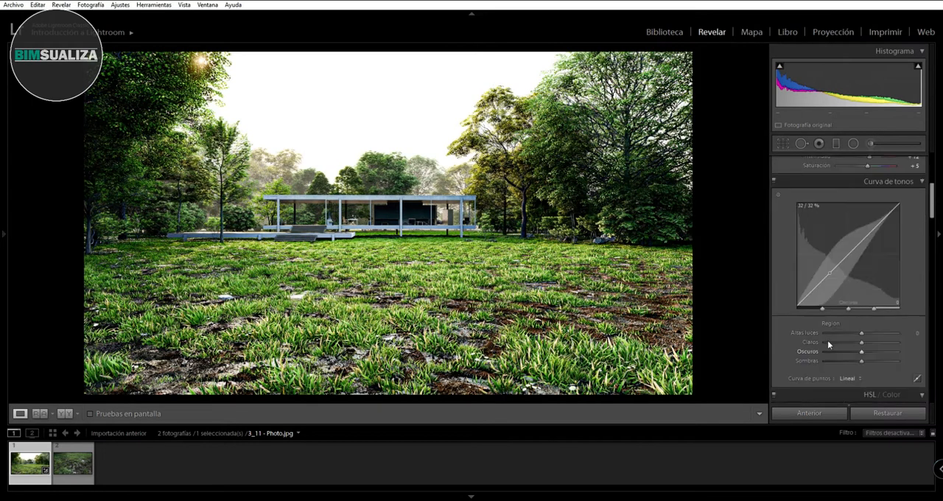
pyautogui.moveTo(861, 333)
pyautogui.mouseDown()
pyautogui.moveTo(837, 334)
pyautogui.moveTo(857, 335)
pyautogui.mouseUp()
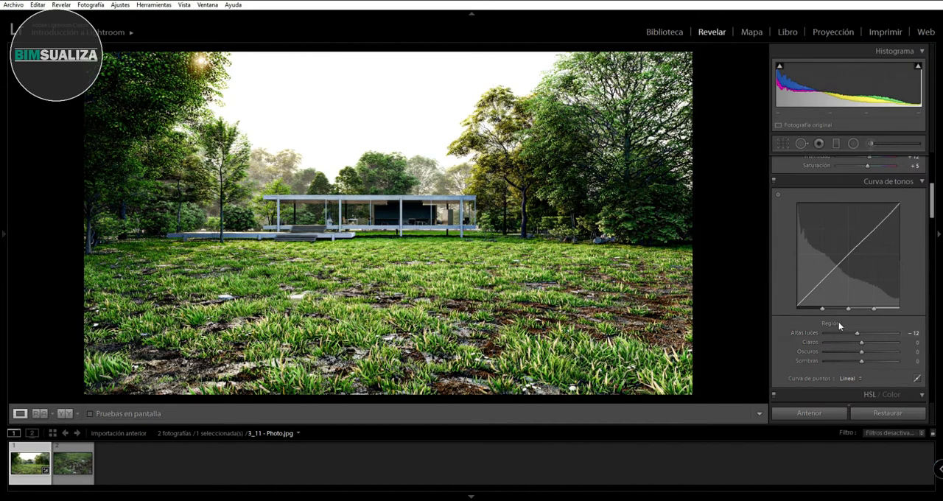
pyautogui.moveTo(862, 352)
pyautogui.mouseDown()
pyautogui.moveTo(880, 352)
pyautogui.moveTo(858, 351)
pyautogui.moveTo(853, 363)
pyautogui.mouseUp()
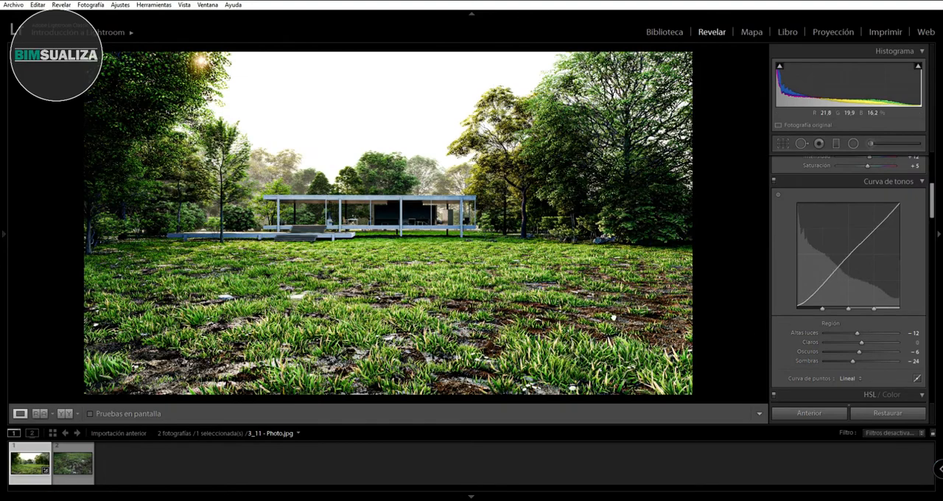
pyautogui.click(616, 313)
pyautogui.moveTo(305, 280); pyautogui.dragTo(530, 278)
pyautogui.click(524, 276)
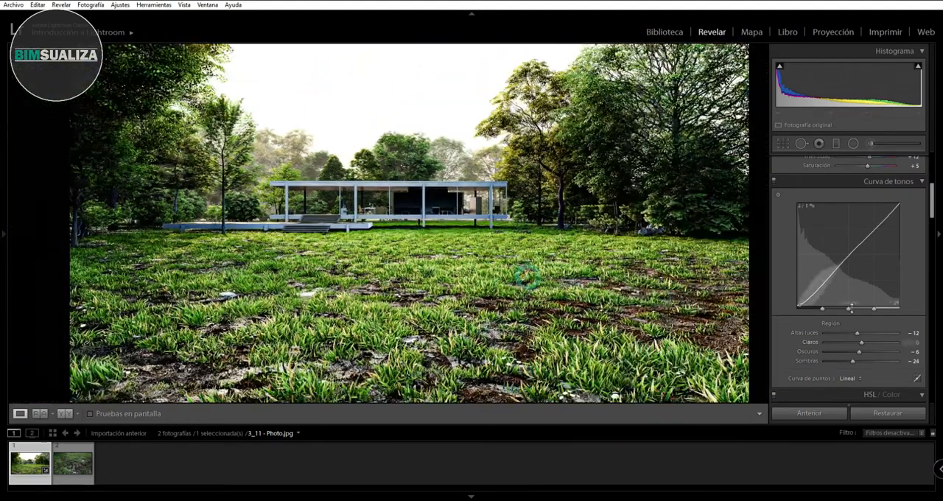
# - Set the house photo's Exposición to +1,03, Textura to +31 and Claridad to +24, inspecting the house and grass up close
pyautogui.scroll(3, 862, 279)
pyautogui.moveTo(872, 264); pyautogui.dragTo(869, 262)
pyautogui.click(198, 250)
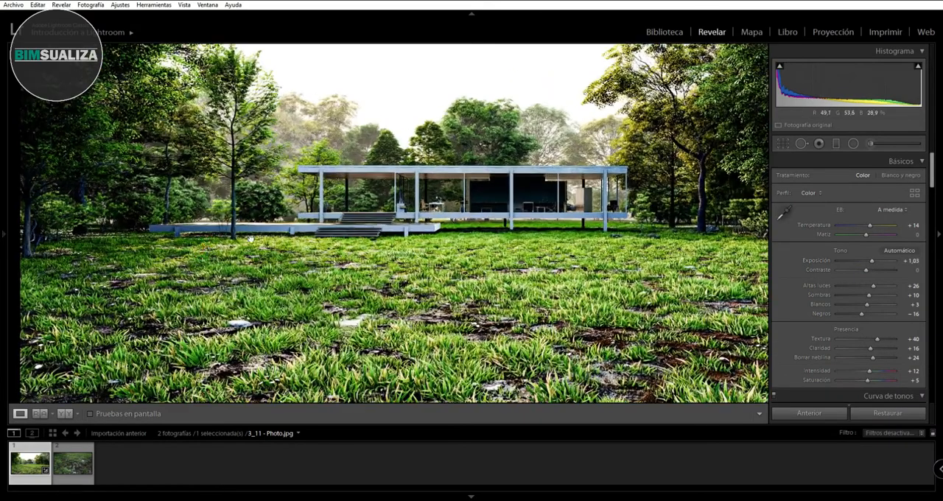
pyautogui.click(478, 220)
pyautogui.moveTo(881, 341)
pyautogui.mouseDown()
pyautogui.moveTo(857, 340)
pyautogui.moveTo(871, 347)
pyautogui.mouseUp()
pyautogui.click(479, 317)
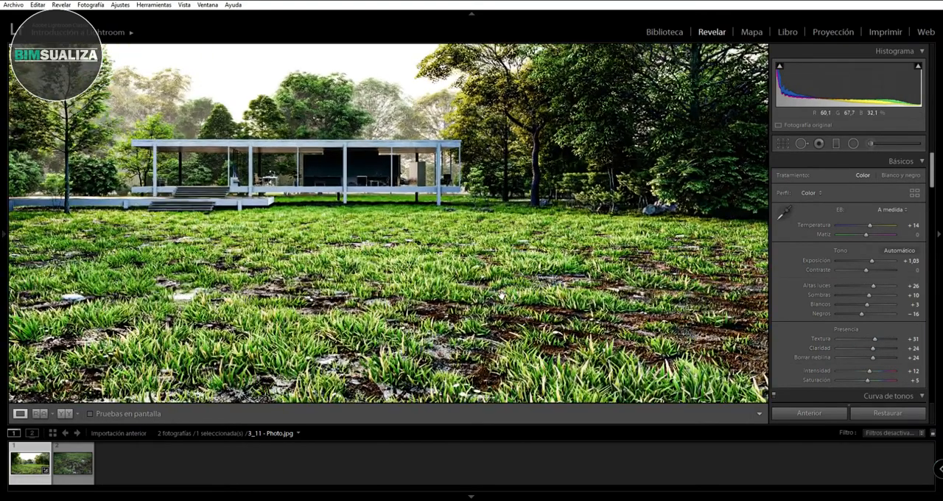
pyautogui.click(485, 308)
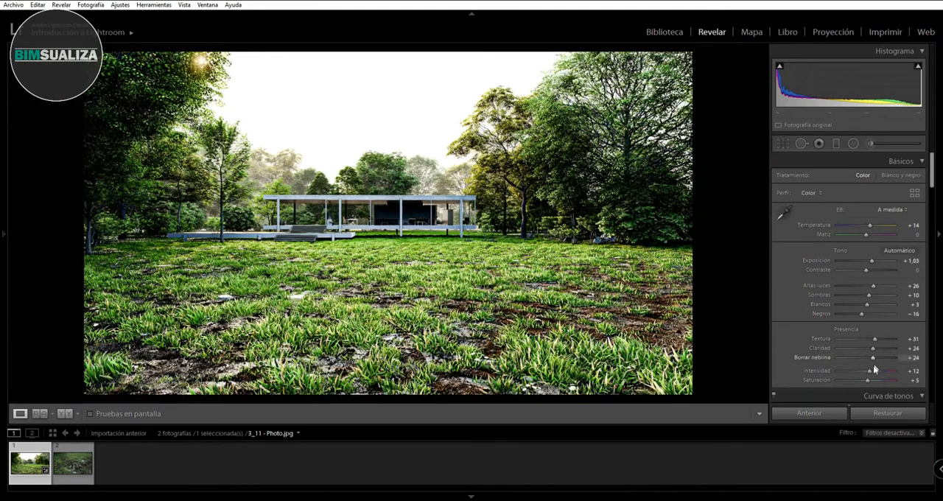
# - Lower the house photo's Exposición to +0,69 and inspect the house up close
pyautogui.moveTo(871, 262); pyautogui.dragTo(868, 264)
pyautogui.click(416, 212)
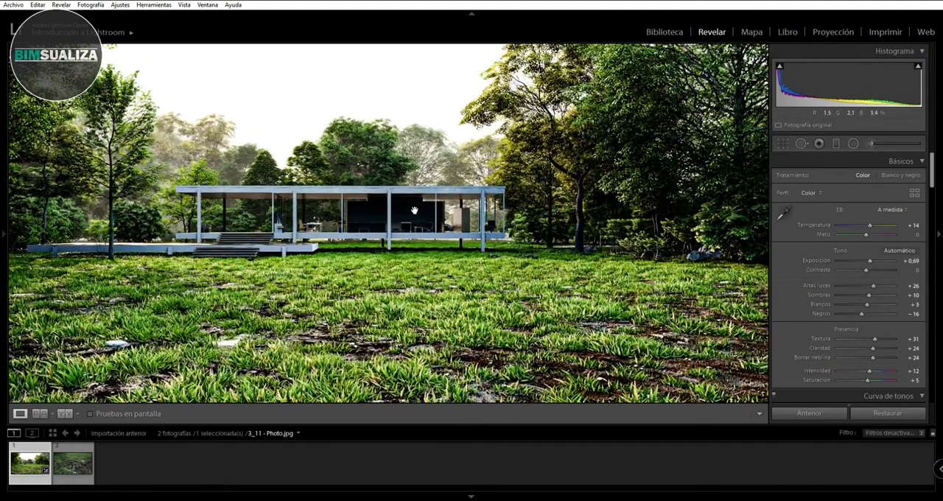
pyautogui.click(414, 211)
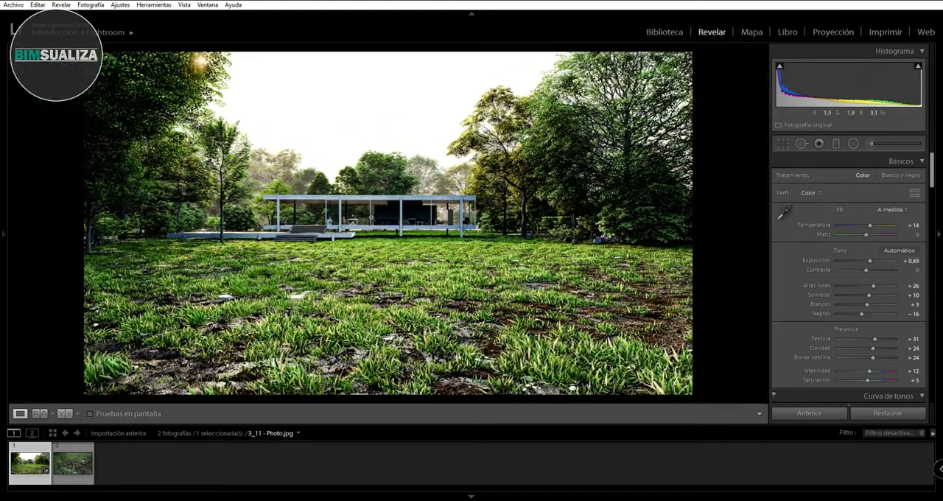
# - Set the ground photo's Exposición to +0,43, Contraste +26, Altas luces +22, Textura +24, Claridad +17, Borrar neblina +14, Intensidad +19 and Saturación +31
pyautogui.click(78, 461)
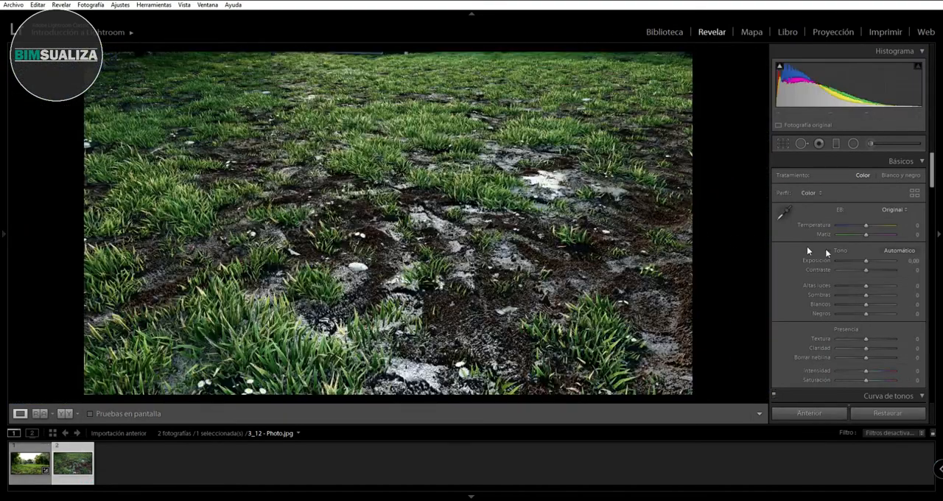
pyautogui.moveTo(865, 286)
pyautogui.mouseDown()
pyautogui.moveTo(868, 261)
pyautogui.moveTo(872, 270)
pyautogui.mouseUp()
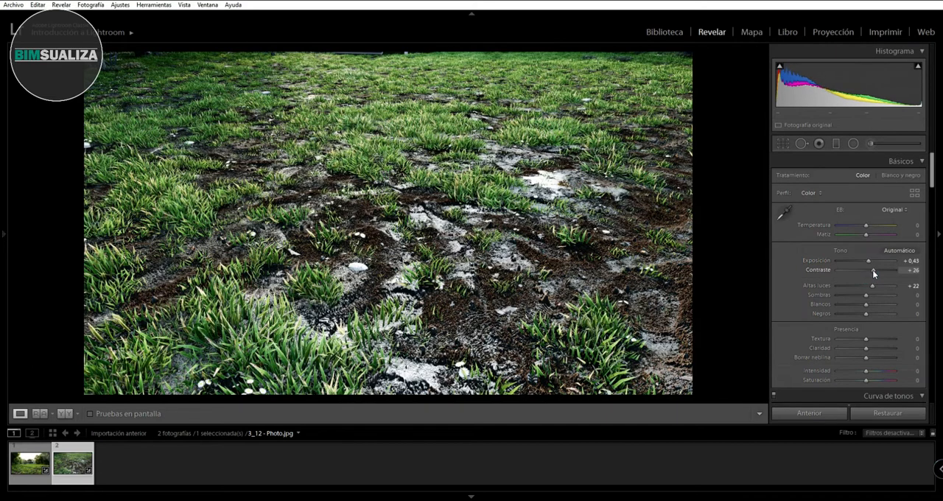
pyautogui.moveTo(865, 338); pyautogui.dragTo(875, 382)
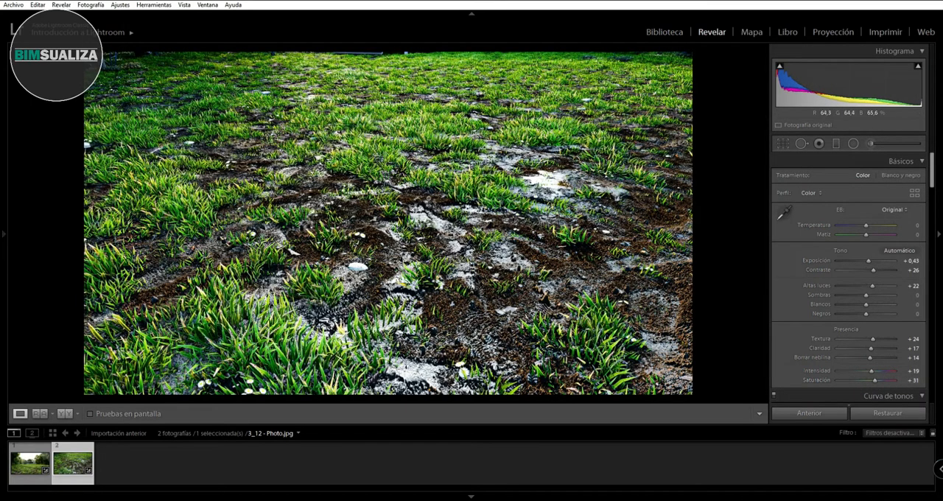
# - Inspect the ground photo up close and set its Textura to +21, Claridad to +10 and Borrar neblina to +16
pyautogui.click(435, 193)
pyautogui.moveTo(327, 213); pyautogui.dragTo(322, 213)
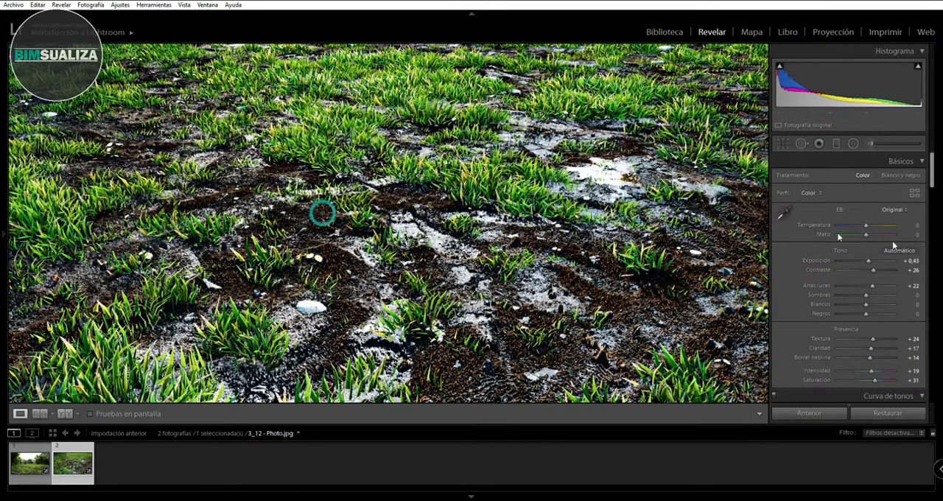
pyautogui.moveTo(873, 339); pyautogui.dragTo(866, 359)
pyautogui.click(441, 304)
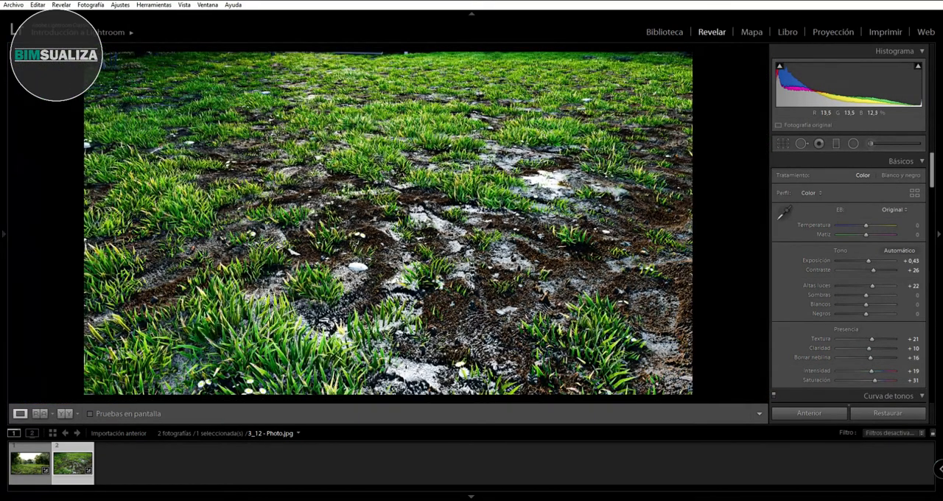
# - Adjust the ground photo's tone curve with Altas luces -1, Claros -27, Oscuros +16 and Sombras +27, and check the soil up close
pyautogui.scroll(-3, 858, 307)
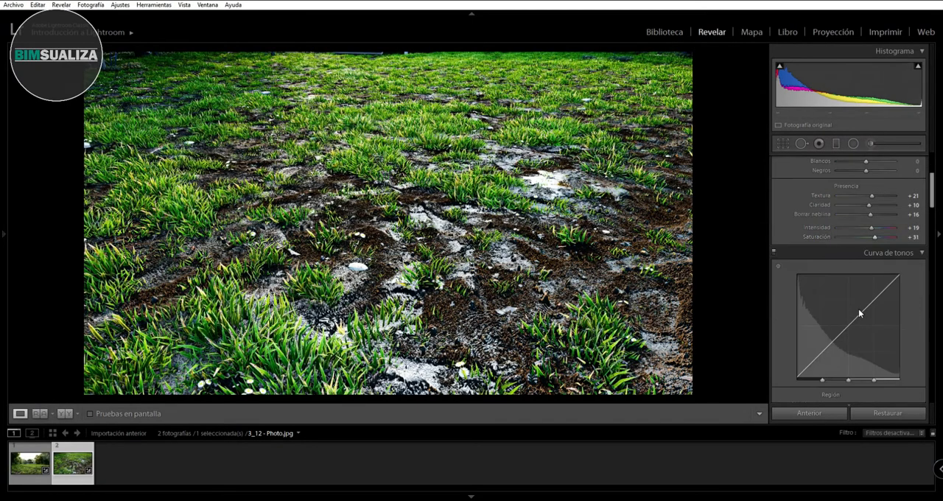
pyautogui.scroll(-1, 859, 309)
pyautogui.moveTo(862, 334); pyautogui.dragTo(871, 362)
pyautogui.click(551, 219)
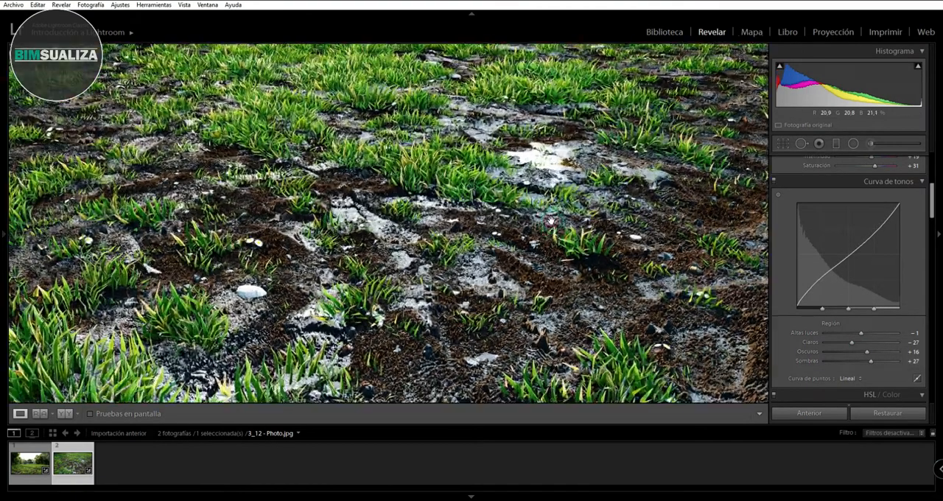
pyautogui.click(552, 220)
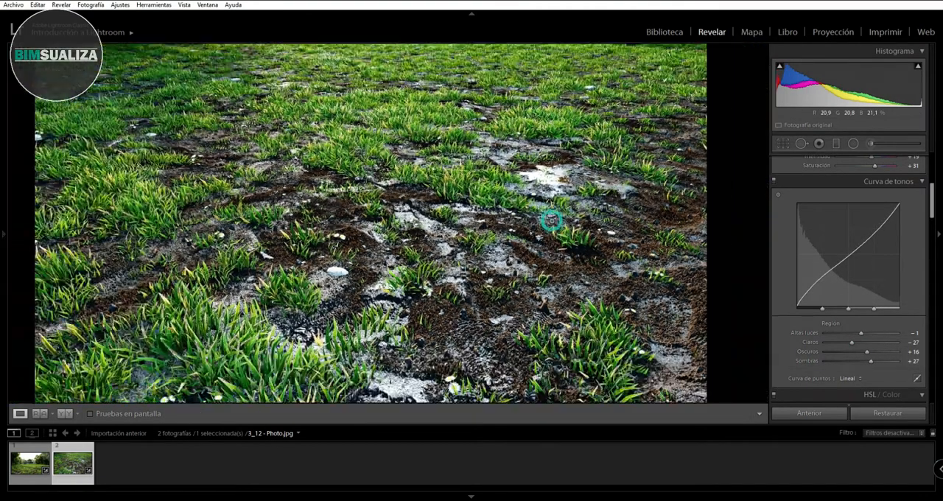
# - Return to the house photo and set its Contraste to +12 and Intensidad to +7
pyautogui.click(35, 463)
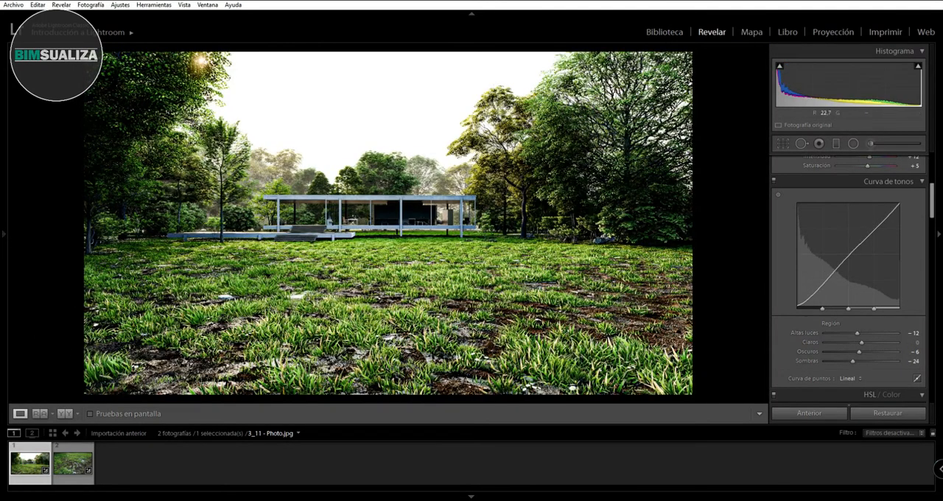
pyautogui.scroll(5, 895, 311)
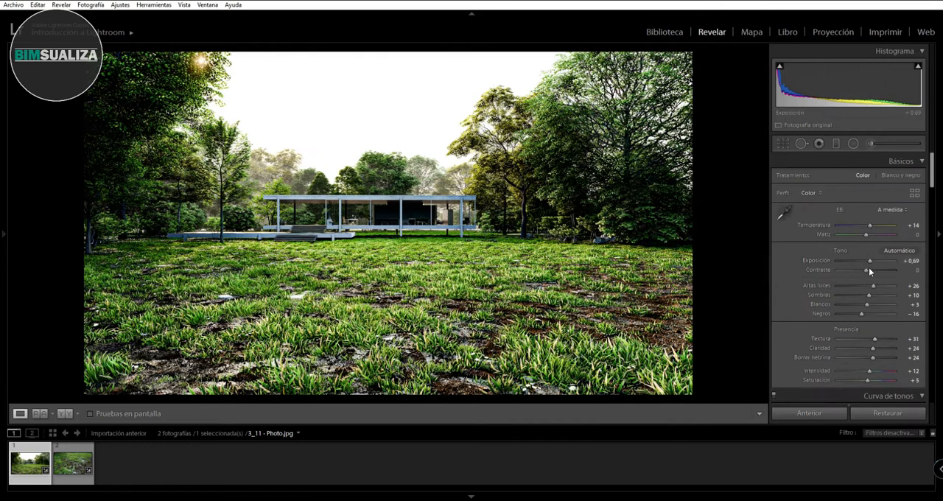
pyautogui.moveTo(868, 269); pyautogui.dragTo(869, 270)
pyautogui.moveTo(870, 373); pyautogui.dragTo(873, 376)
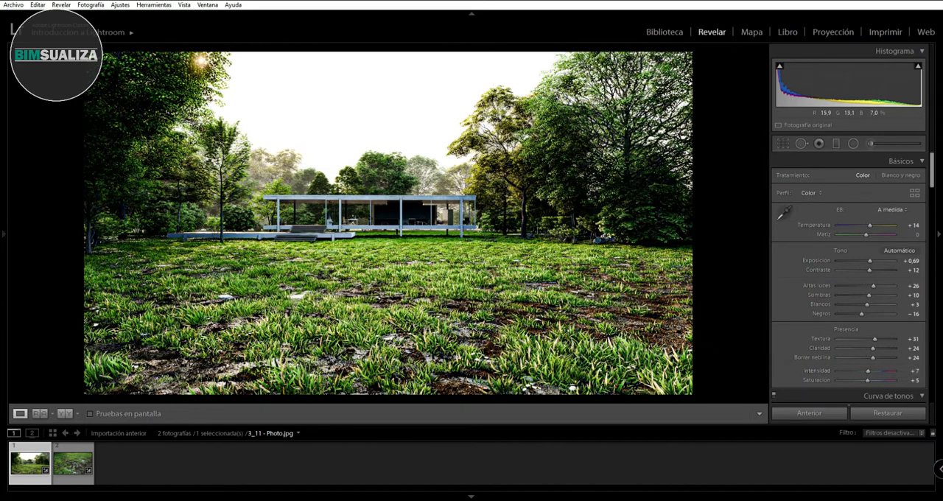